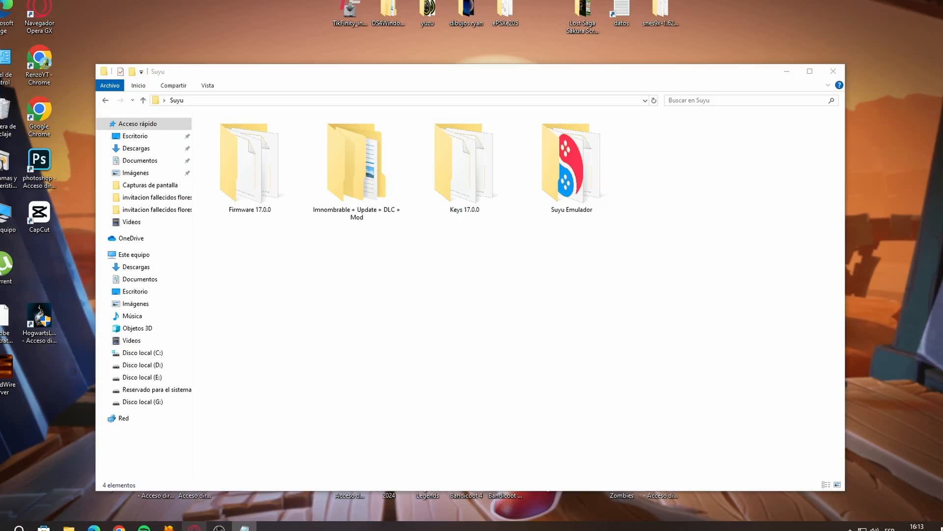
Switch to Opera GX and look at the suyu website and the project's GitHub page
left_click(195, 527)
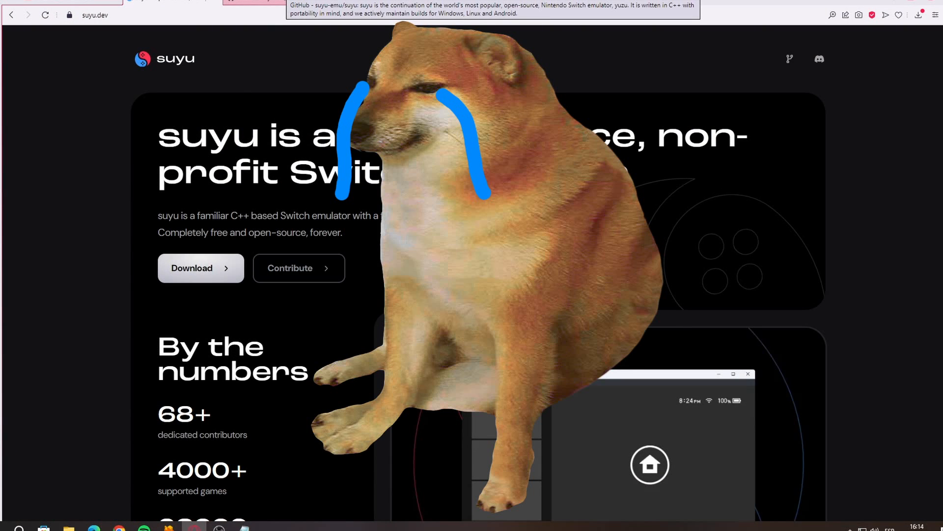
left_click(270, 3)
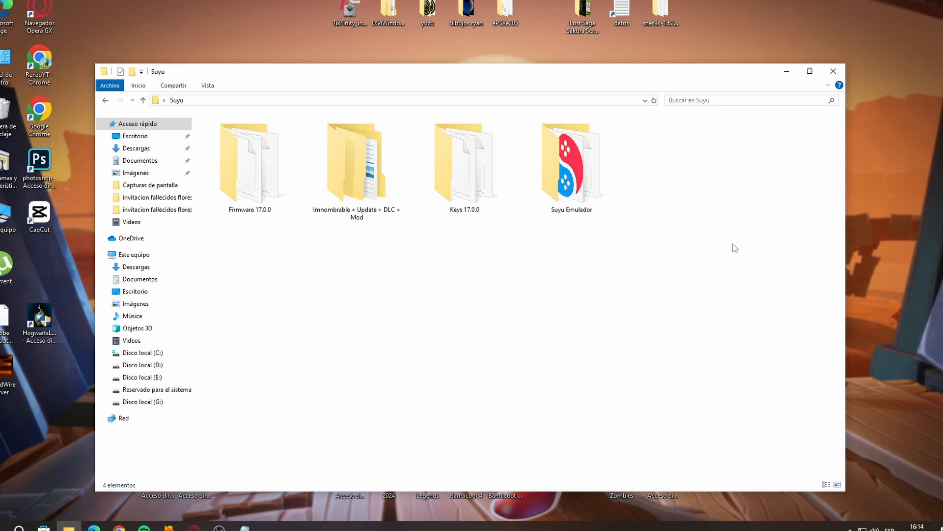
Switch to File Explorer and create a desktop shortcut for the suyu application in the Suyu Emulador folder
left_click(578, 188)
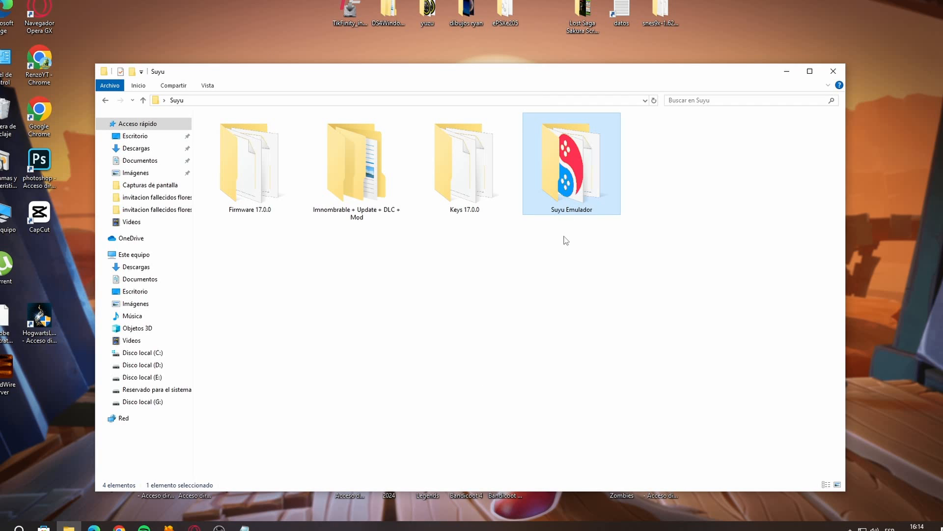
double_click(570, 196)
right_click(234, 304)
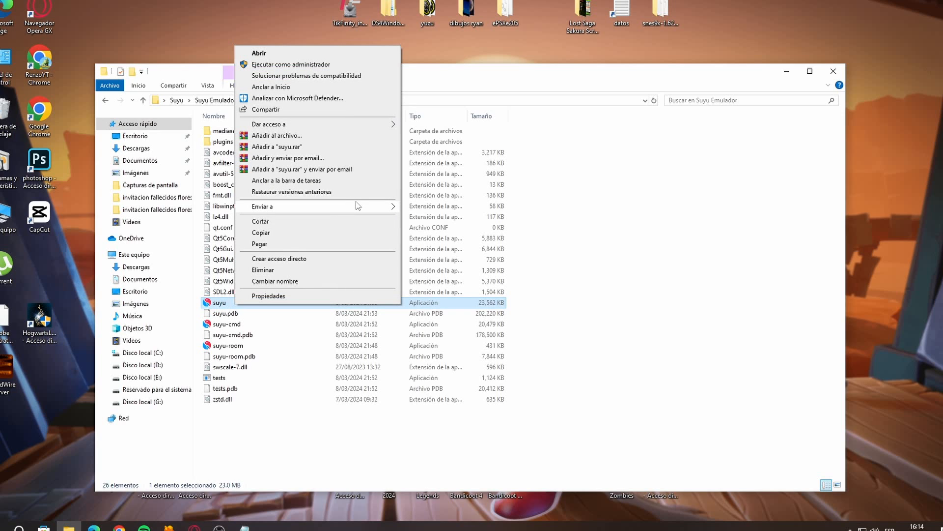
mouse_move(358, 206)
left_click(464, 263)
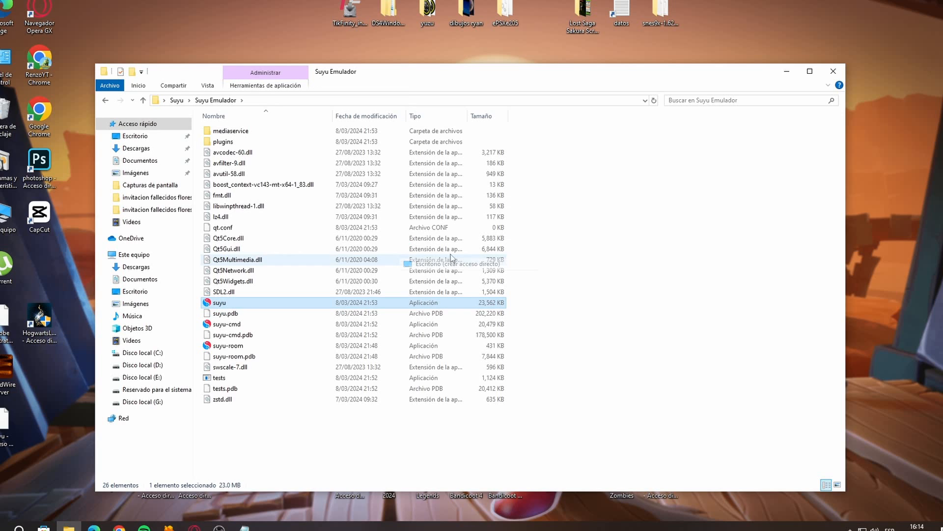
left_click(143, 100)
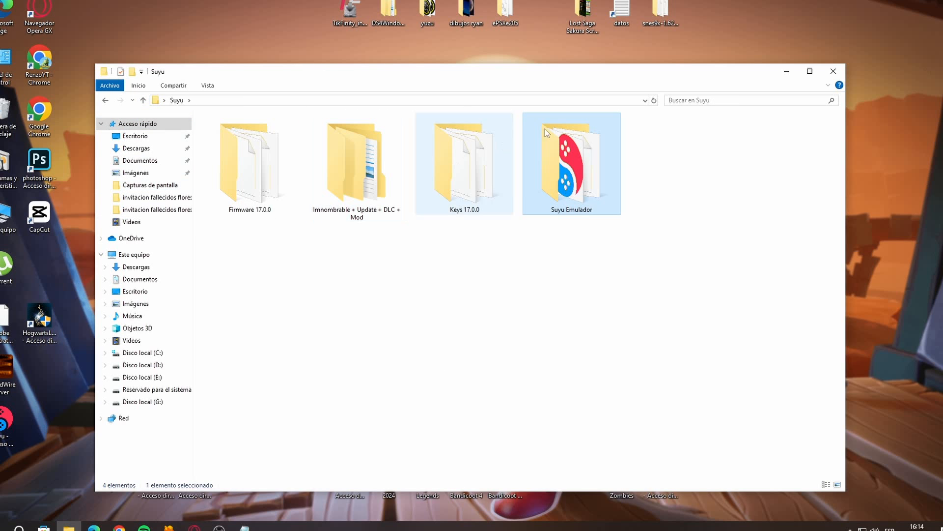
Launch suyu from its desktop shortcut and dismiss the startup warning
left_click(787, 71)
left_click(9, 423)
double_click(156, 267)
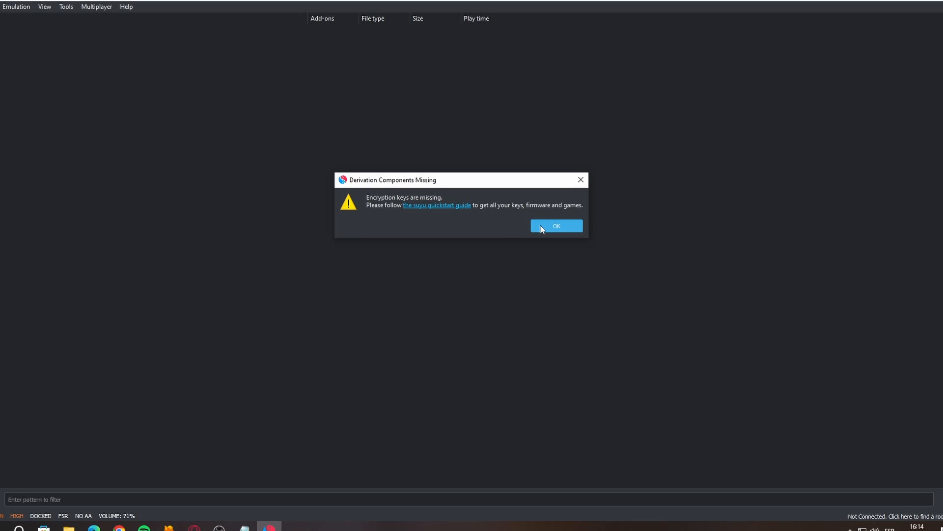
left_click(555, 227)
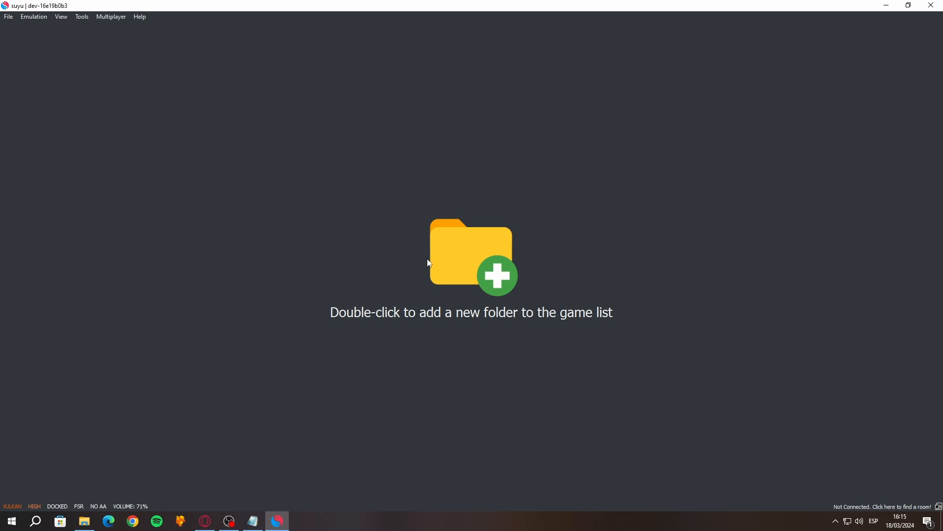
Open the suyu data folder from the emulator and arrange it beside the downloaded Suyu folder window
left_click(5, 16)
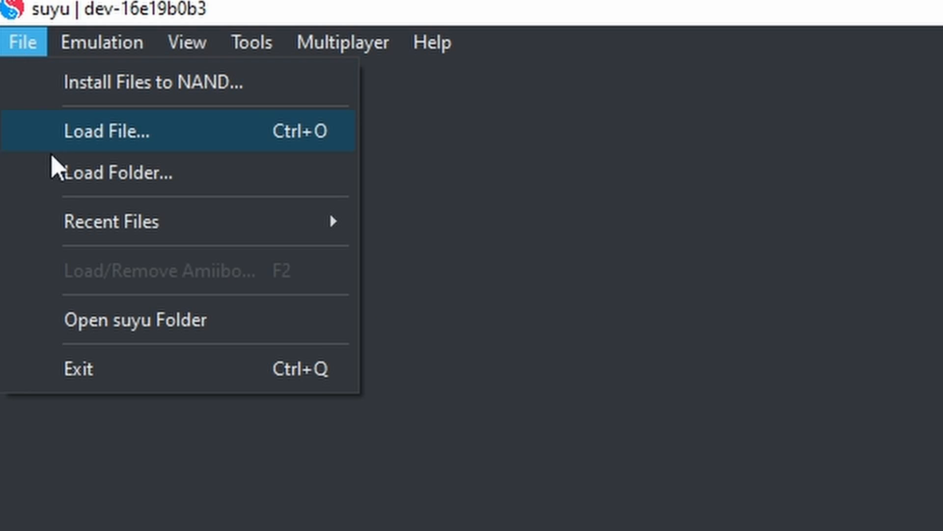
left_click(227, 317)
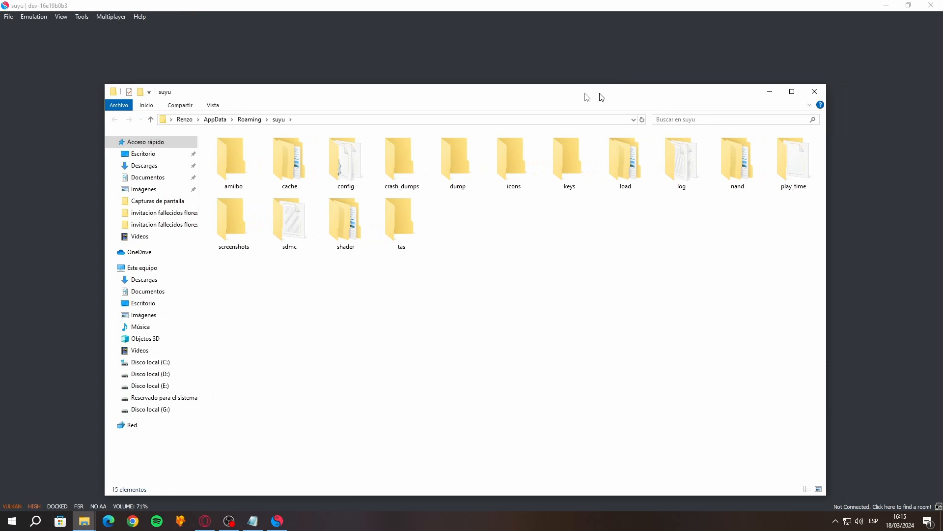
left_click_drag(601, 96, 499, 92)
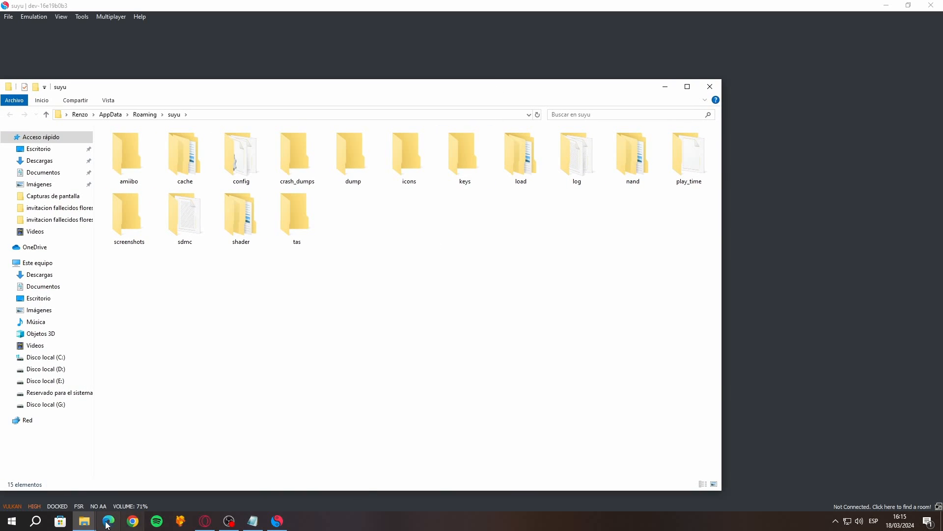
mouse_move(85, 520)
left_click(81, 488)
left_click_drag(446, 90, 809, 85)
Copy prod.keys and title.keys from the Keys 17.0.0 folder into suyu's keys folder
double_click(824, 164)
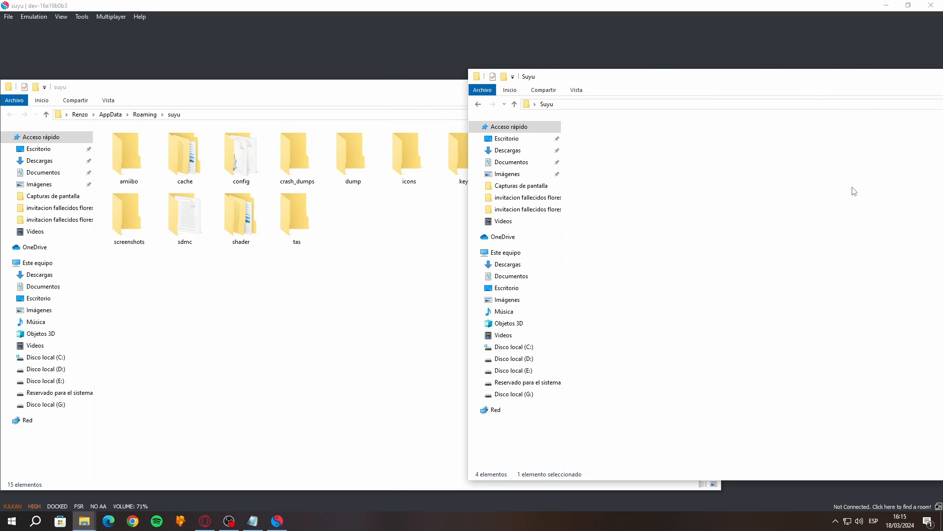
left_click_drag(584, 183, 598, 138)
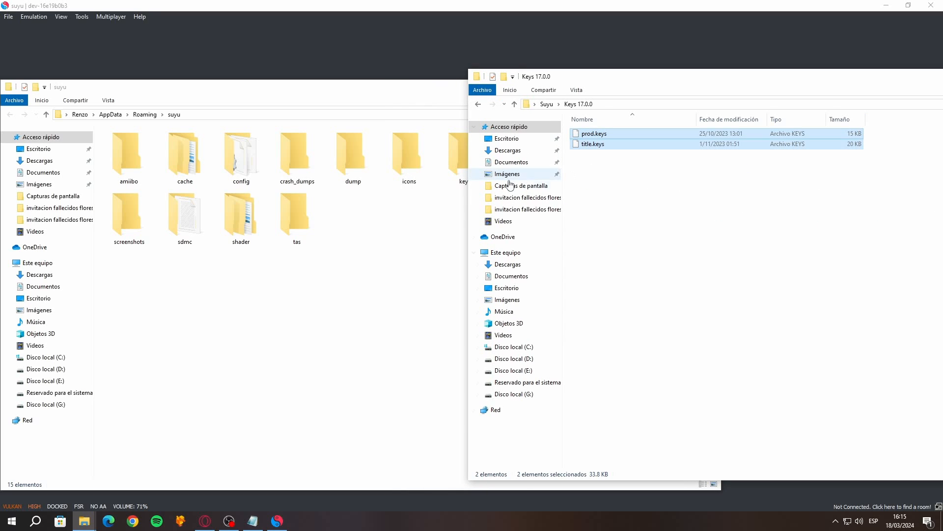
left_click(385, 274)
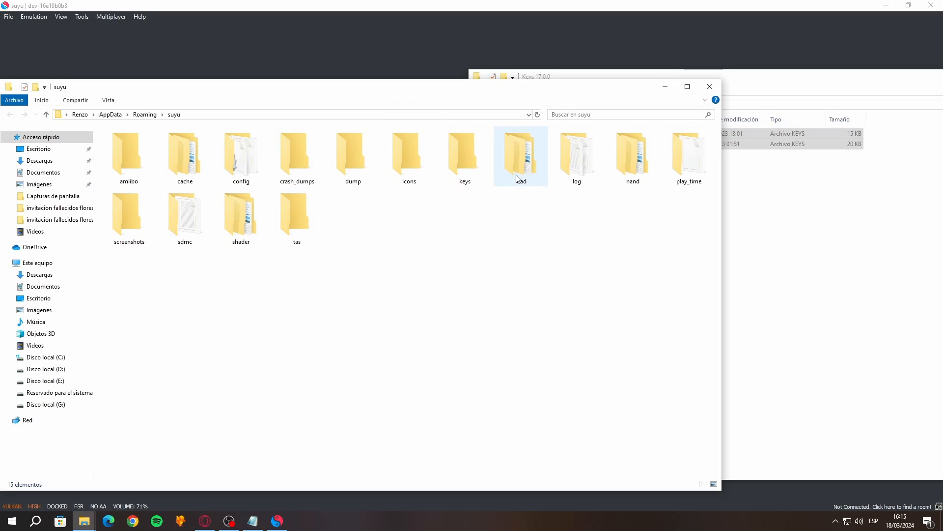
double_click(471, 158)
key("ctrl+v")
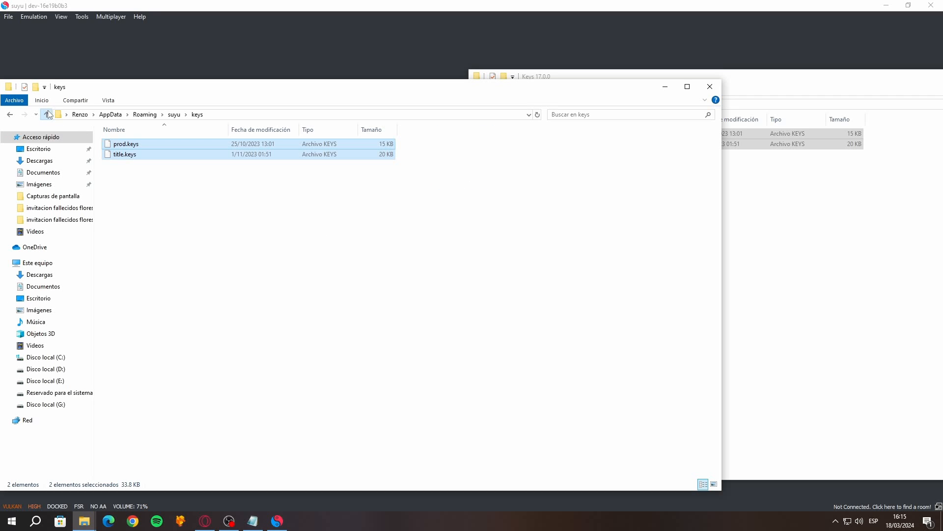
left_click(46, 114)
Select all the firmware files in the Firmware 17.0.0 folder for copying
left_click(737, 206)
left_click(515, 104)
double_click(610, 163)
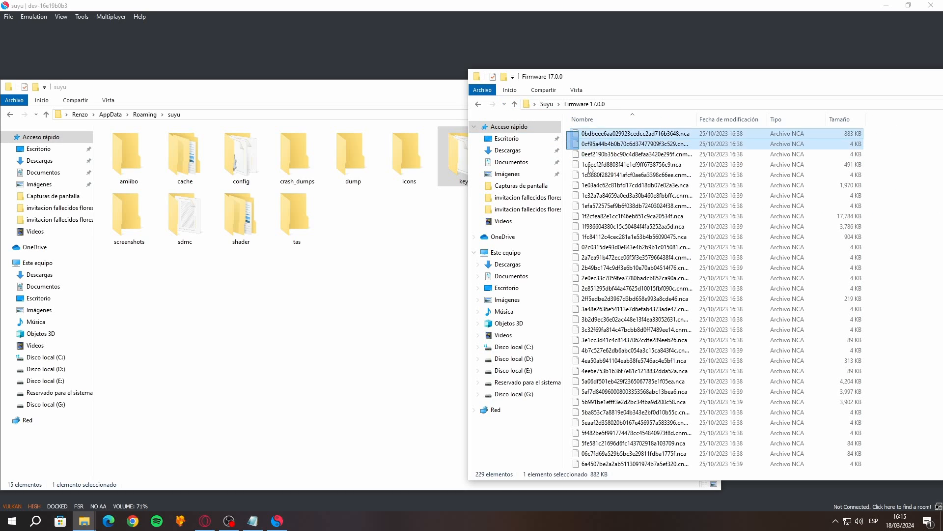
key("ctrl+a")
scroll(581, 155, "down", 20)
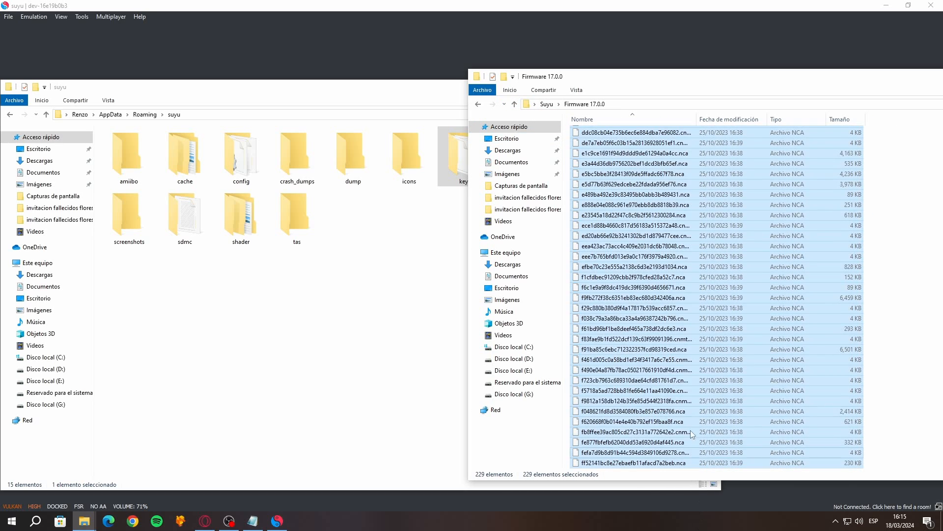
Paste the firmware files into the nand/system/Contents/registered folder of the suyu data folder
left_click(277, 286)
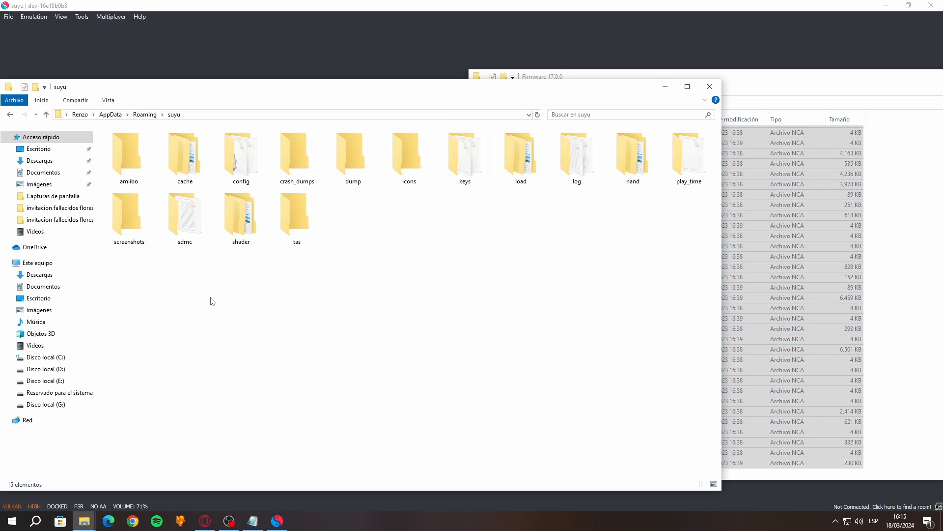
scroll(464, 208, "up", 2)
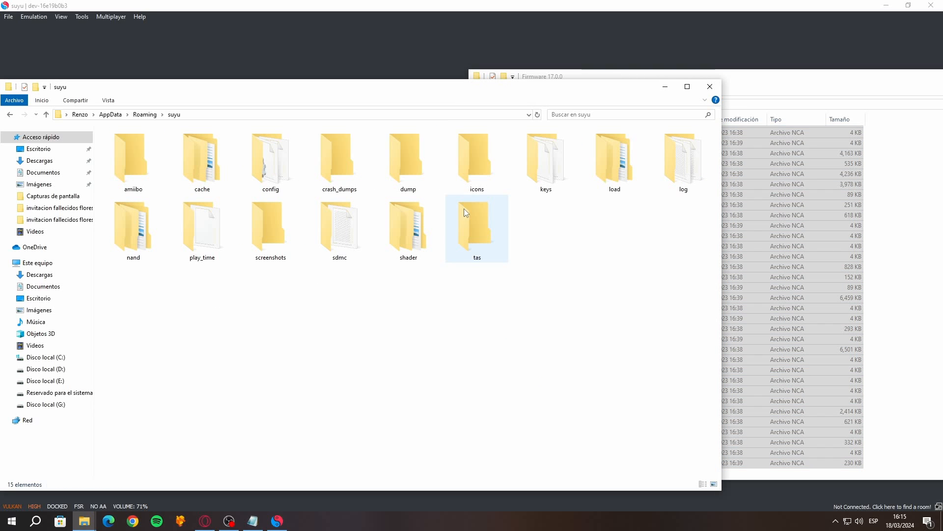
double_click(138, 242)
double_click(129, 144)
double_click(135, 146)
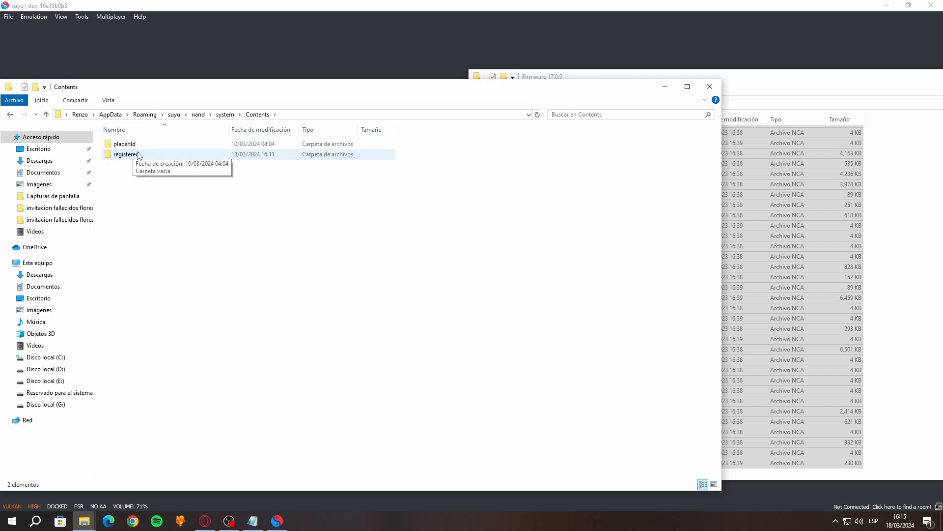
double_click(138, 155)
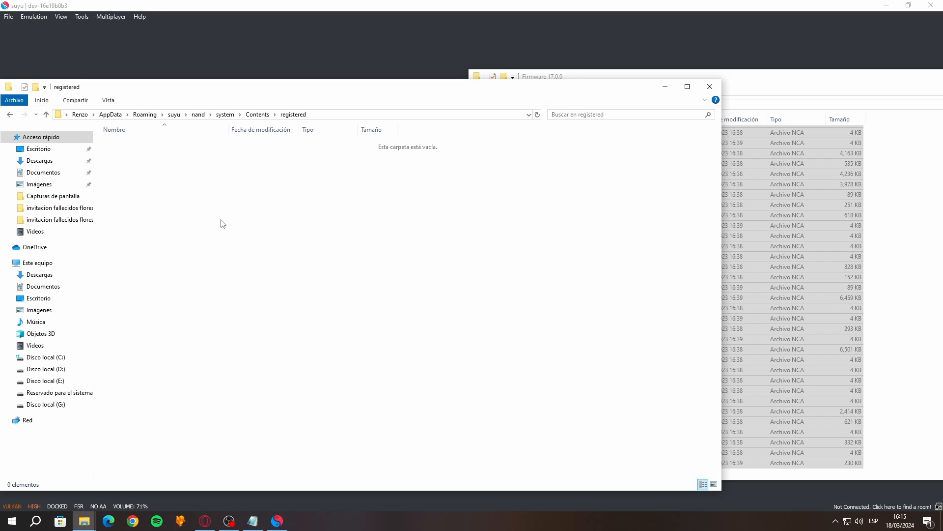
key("ctrl+v")
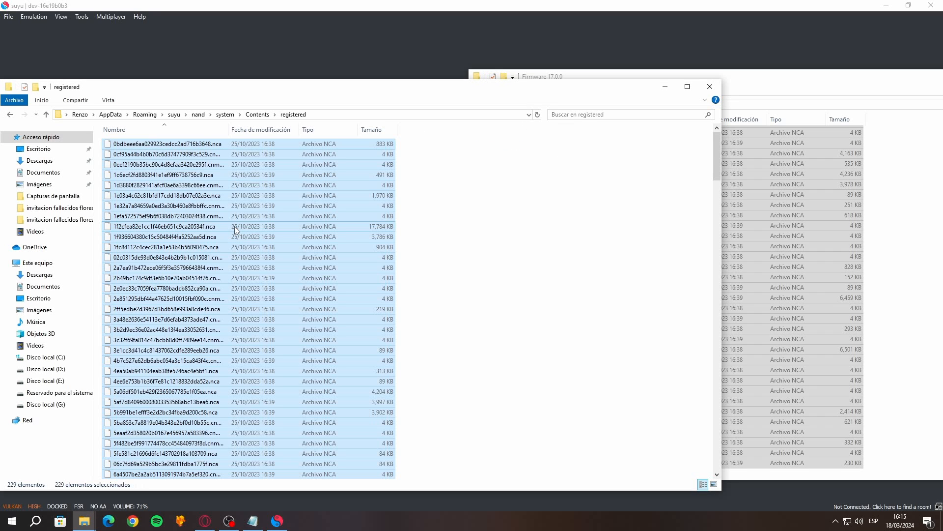
Close the registered folder window, go back from the firmware folder, and return to suyu
left_click(710, 87)
left_click_drag(757, 79, 424, 80)
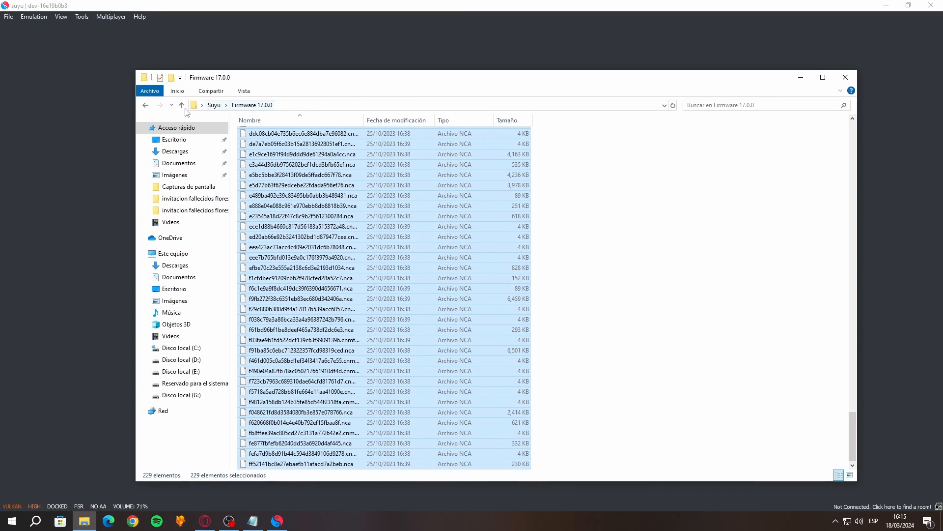
left_click(145, 106)
left_click(487, 55)
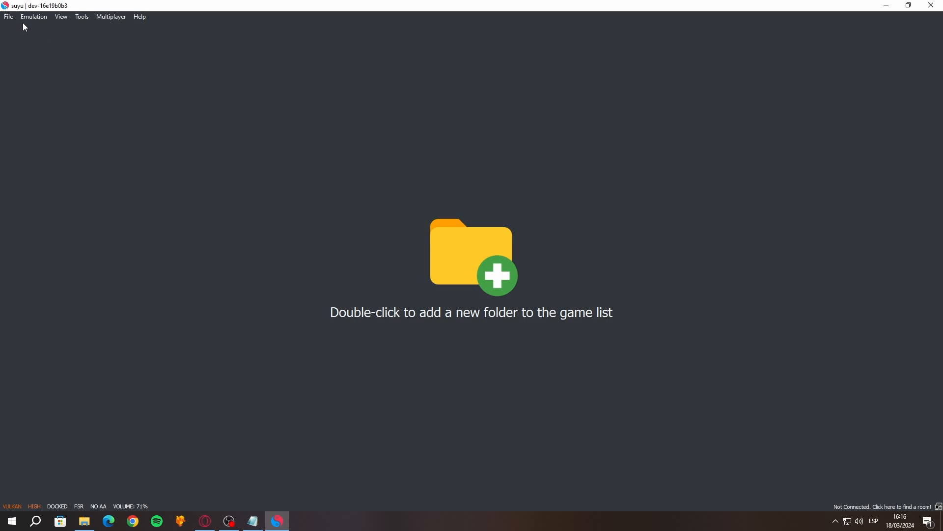
In suyu's system configuration, use Spanish (español) as language, Europe as region and Auto (America/Lima) as time zone
left_click(38, 19)
left_click(81, 72)
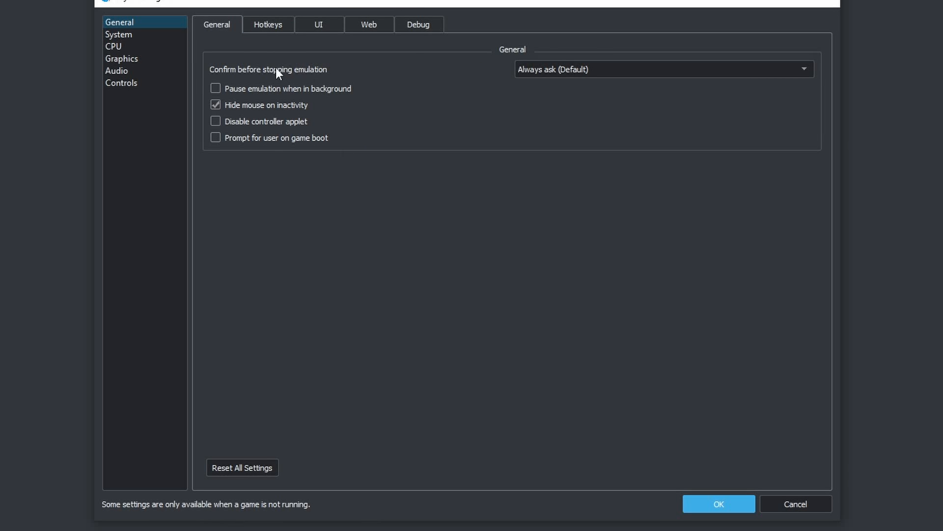
left_click(172, 35)
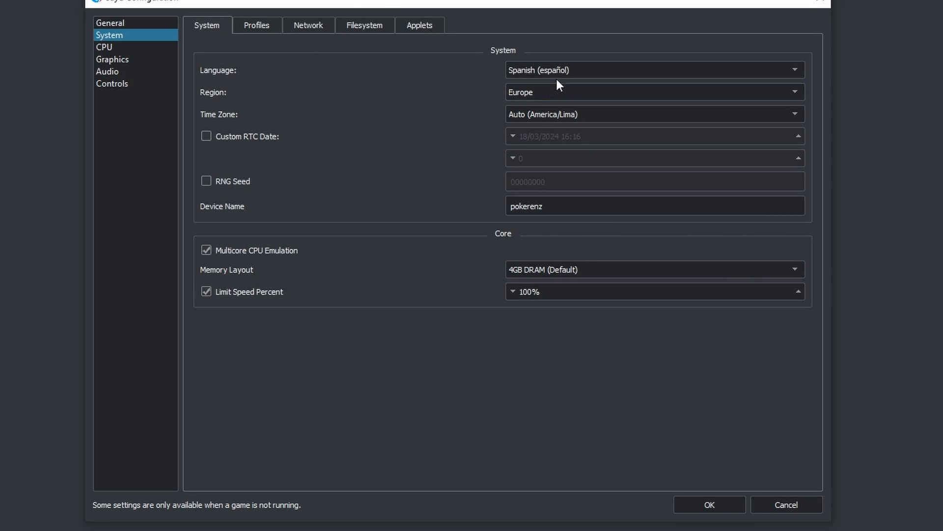
left_click(563, 71)
left_click(541, 67)
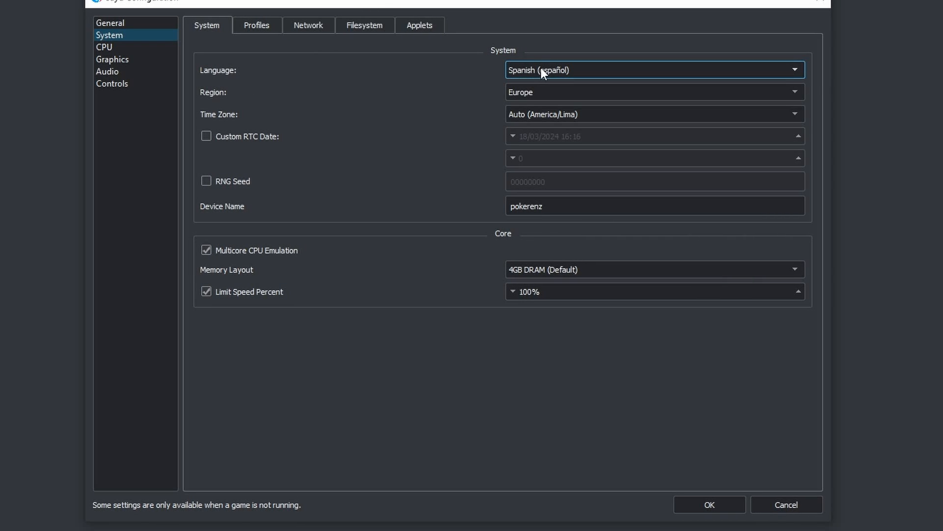
left_click(550, 92)
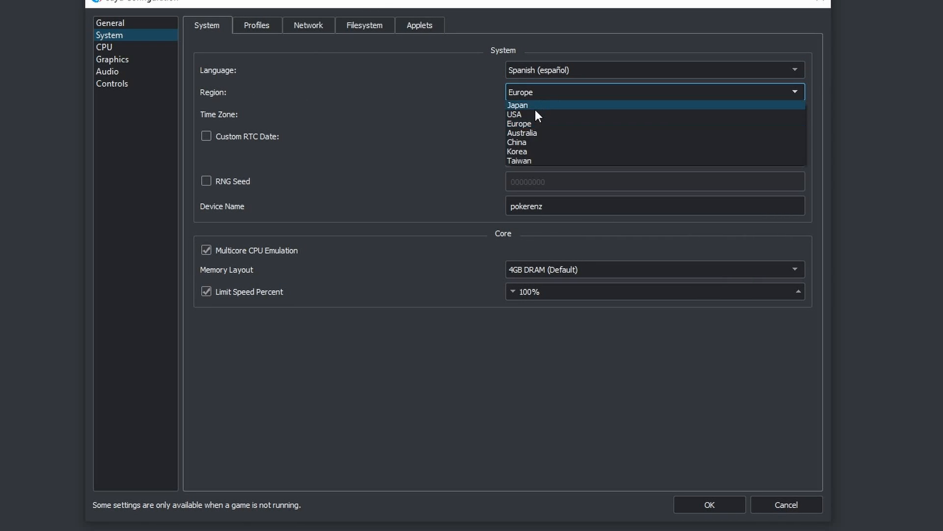
left_click(533, 124)
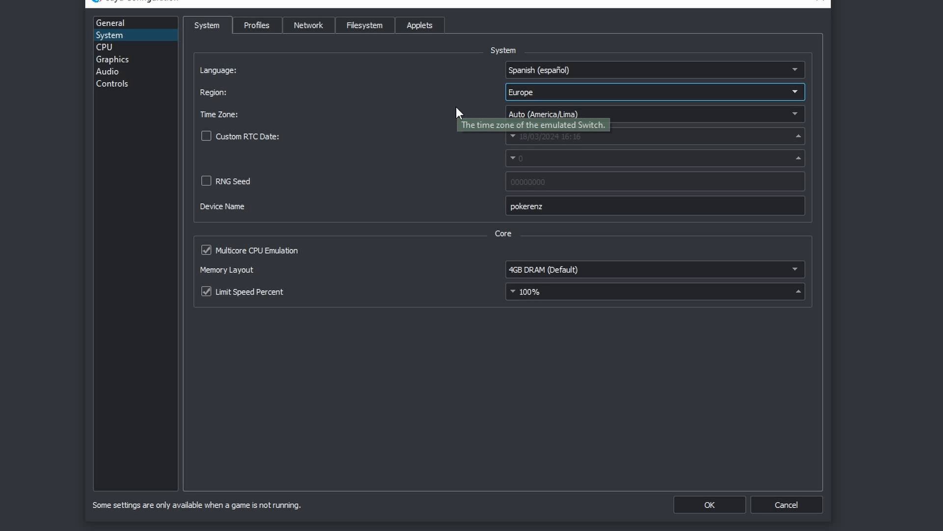
left_click(529, 117)
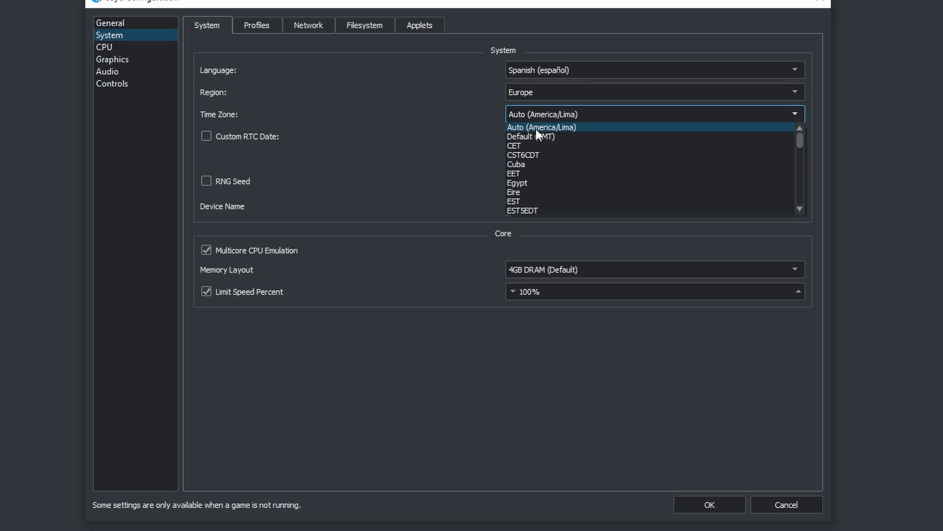
left_click(536, 112)
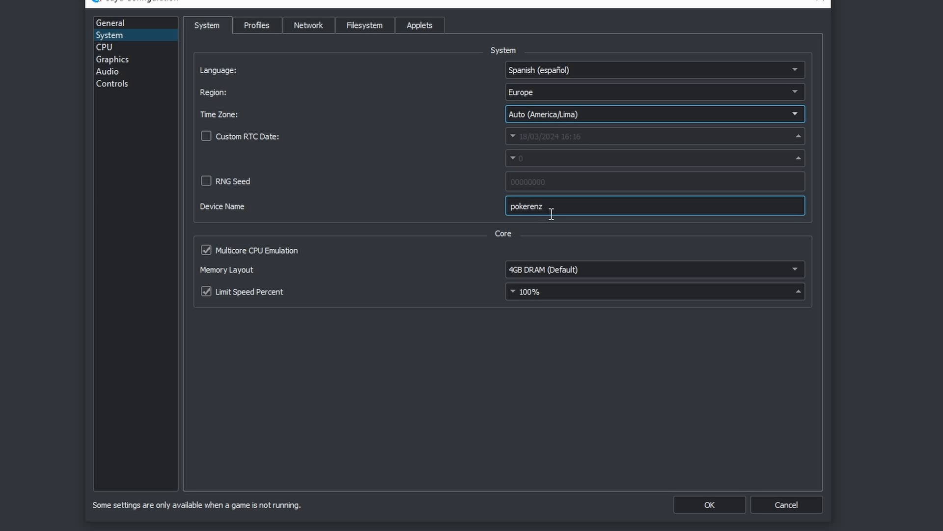
Review the user profiles and the CPU settings in the configuration
left_click(270, 25)
left_click(279, 156)
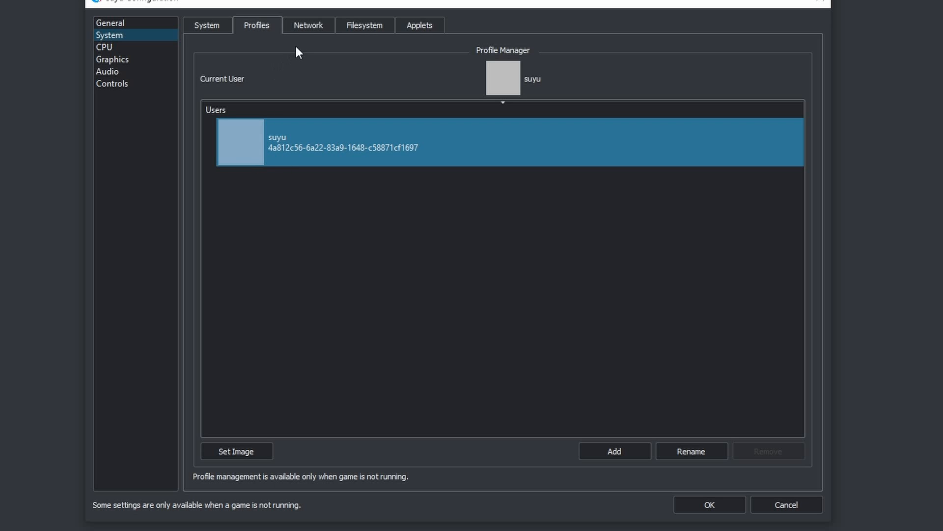
left_click(125, 49)
Set the graphics API to OpenGL
left_click(112, 60)
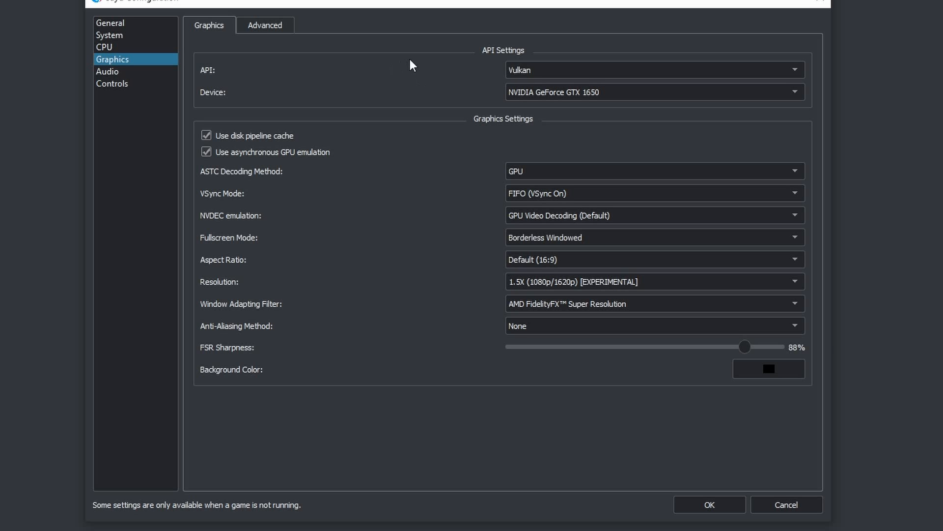
left_click(531, 71)
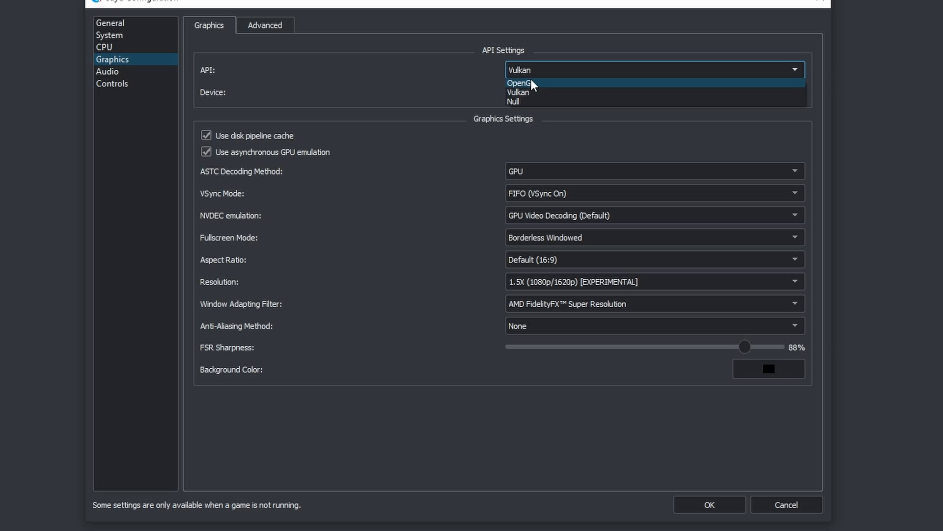
left_click(533, 84)
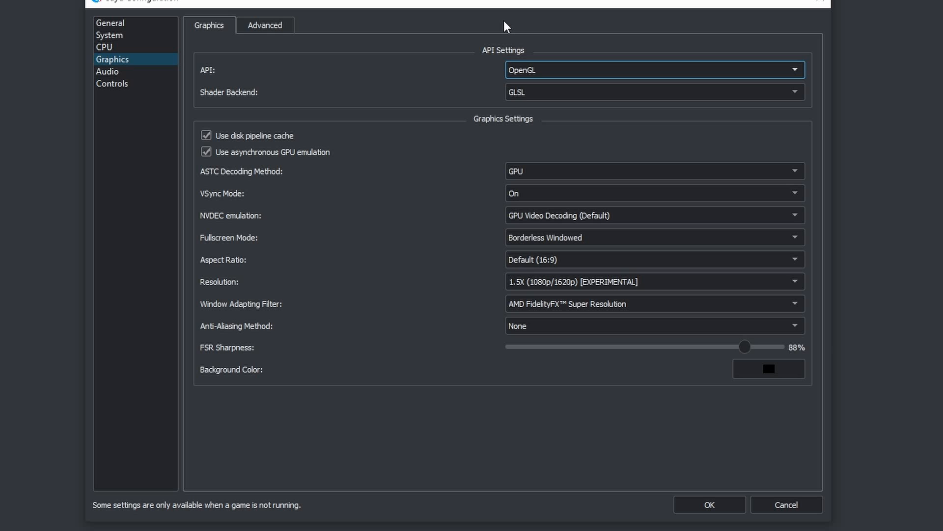
Review the shader backend options and the resolution options in the graphics settings
left_click(546, 93)
left_click(543, 91)
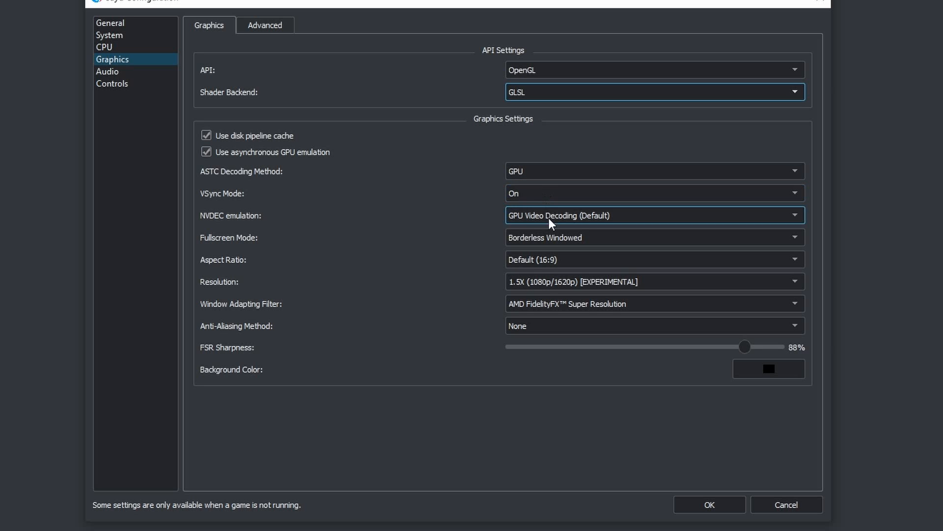
left_click(551, 284)
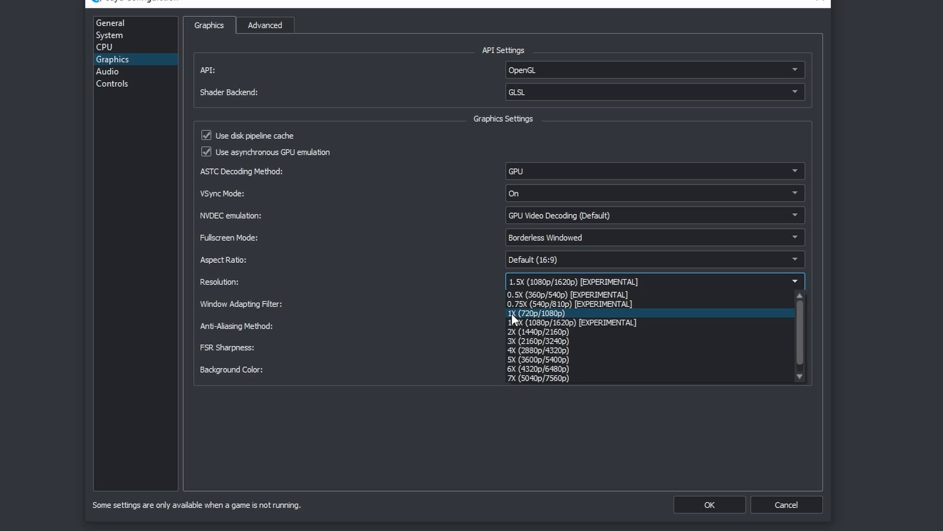
left_click(488, 284)
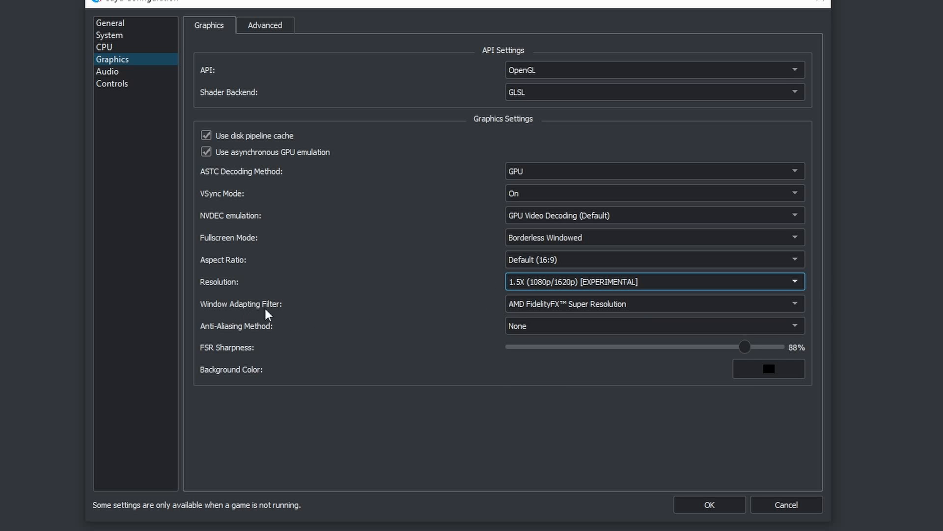
Switch the window adapting filter to Nearest Neighbor and back to AMD FidelityFX Super Resolution
left_click(536, 305)
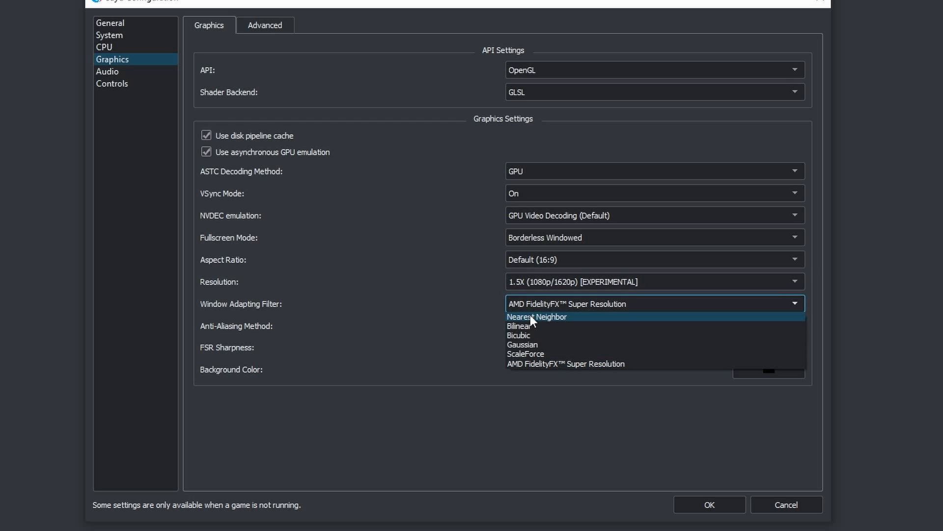
left_click(531, 319)
left_click(551, 305)
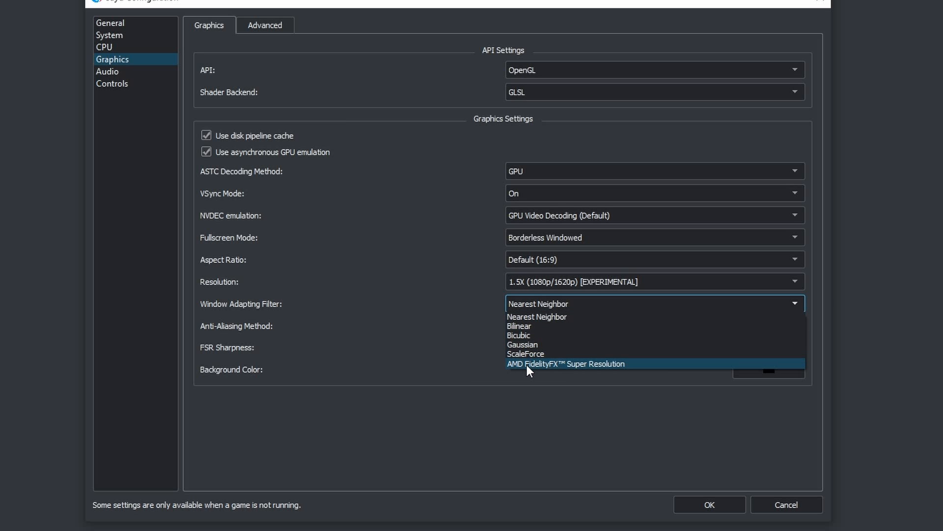
left_click(602, 363)
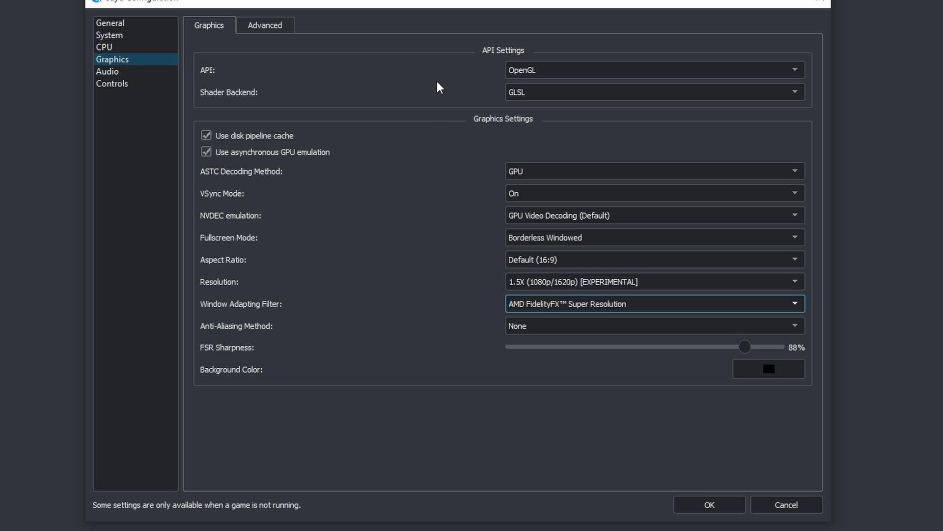
Set the graphics API to Vulkan, with the NVIDIA GeForce GTX 1650 as device
left_click(578, 70)
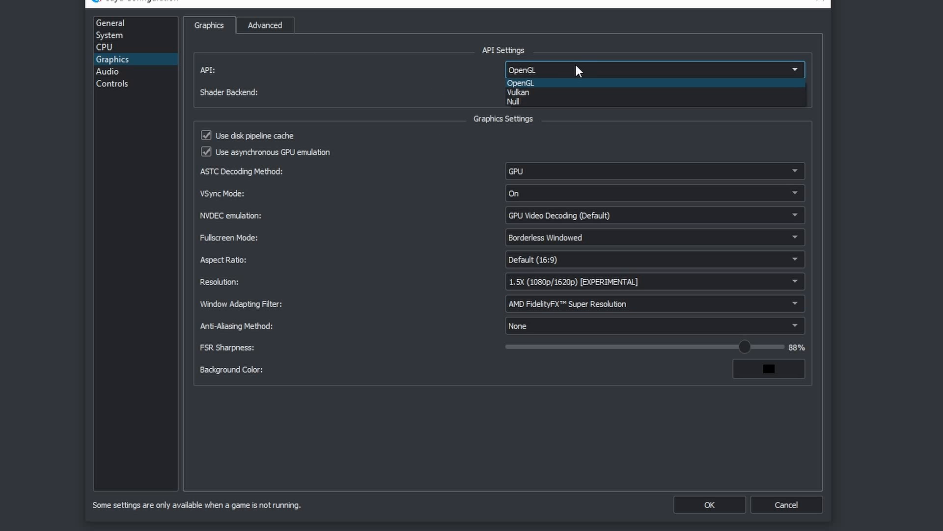
left_click(557, 95)
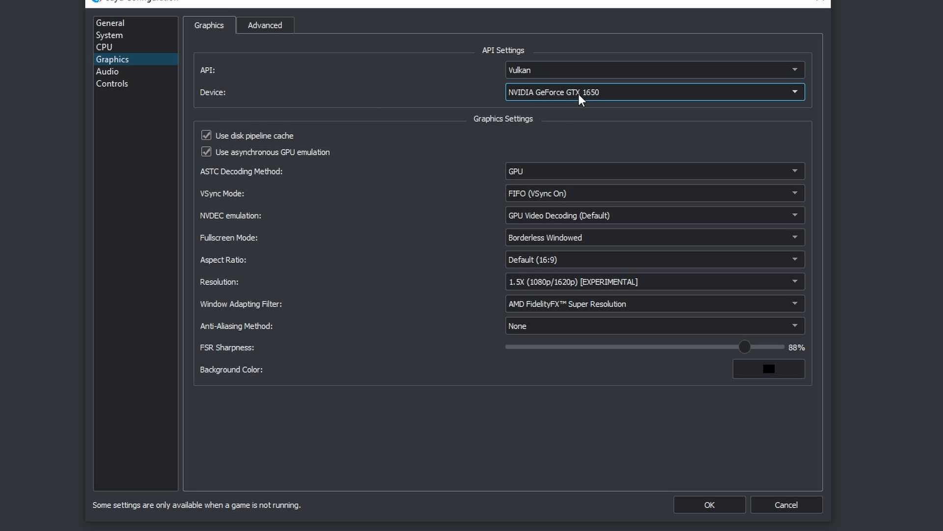
left_click(580, 96)
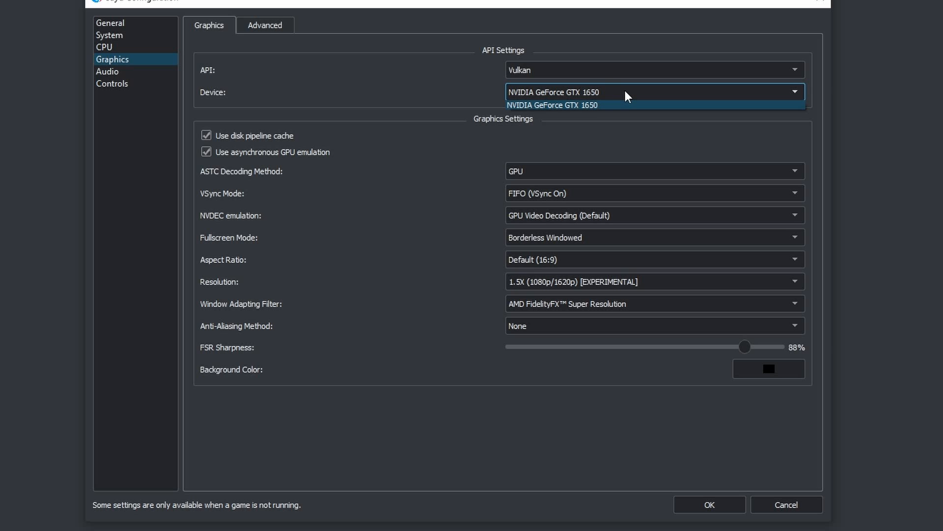
left_click(449, 97)
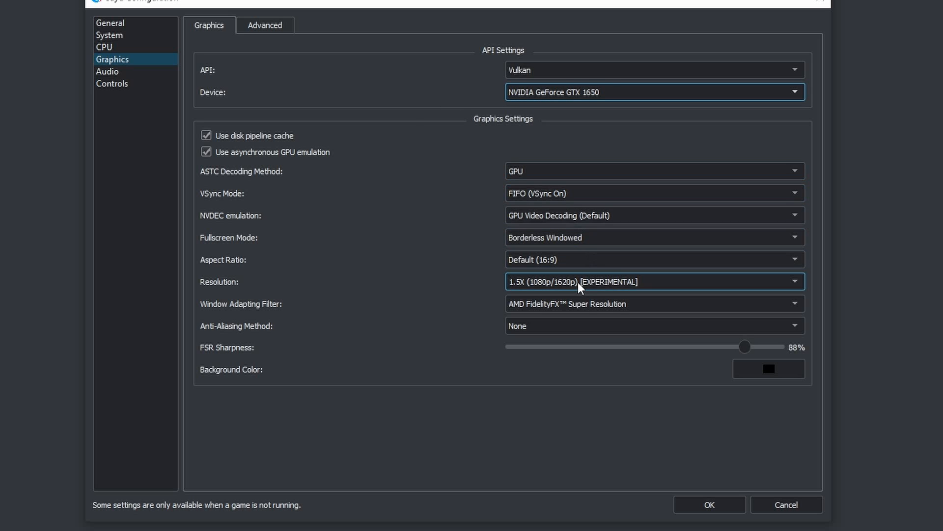
Use 1.5X (1080p/1620p) resolution, AMD FidelityFX Super Resolution as window adapting filter and None as anti-aliasing method
left_click(545, 282)
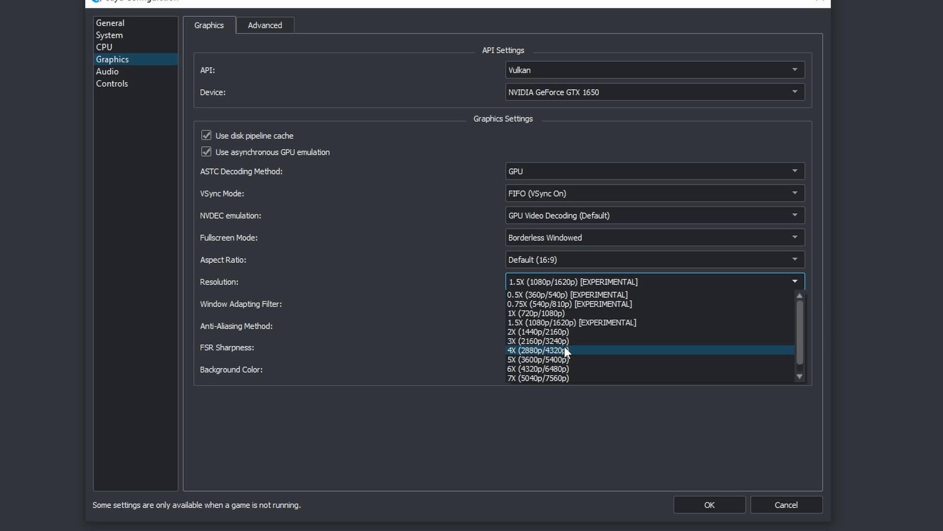
left_click(564, 279)
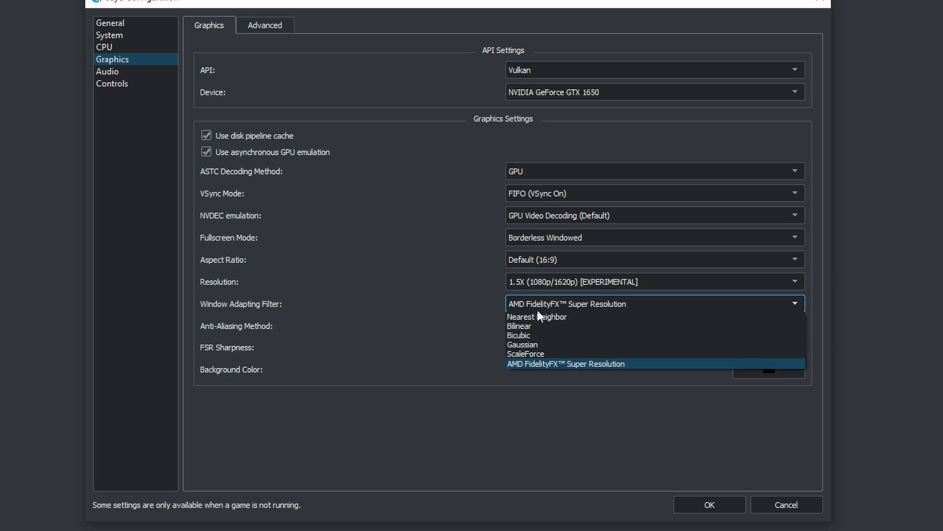
left_click(565, 302)
left_click(603, 363)
left_click(565, 305)
left_click(565, 304)
left_click(511, 327)
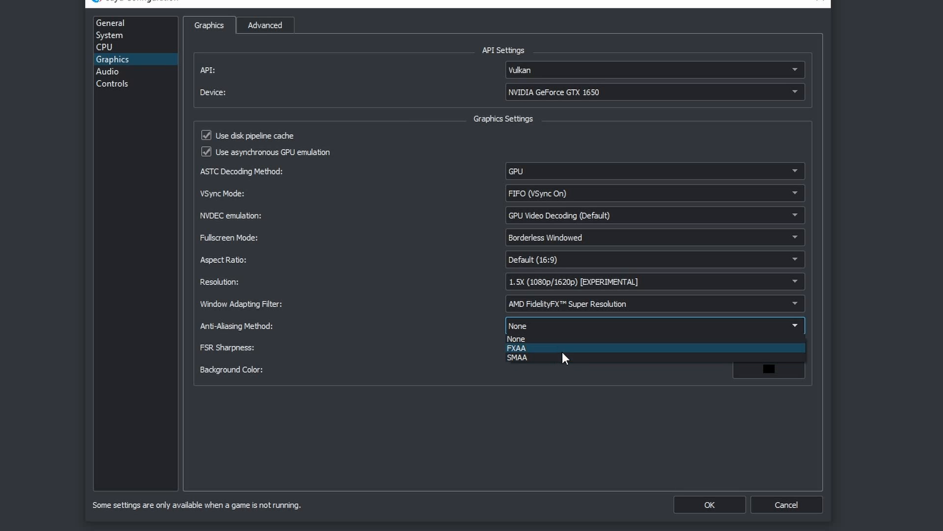
left_click(553, 340)
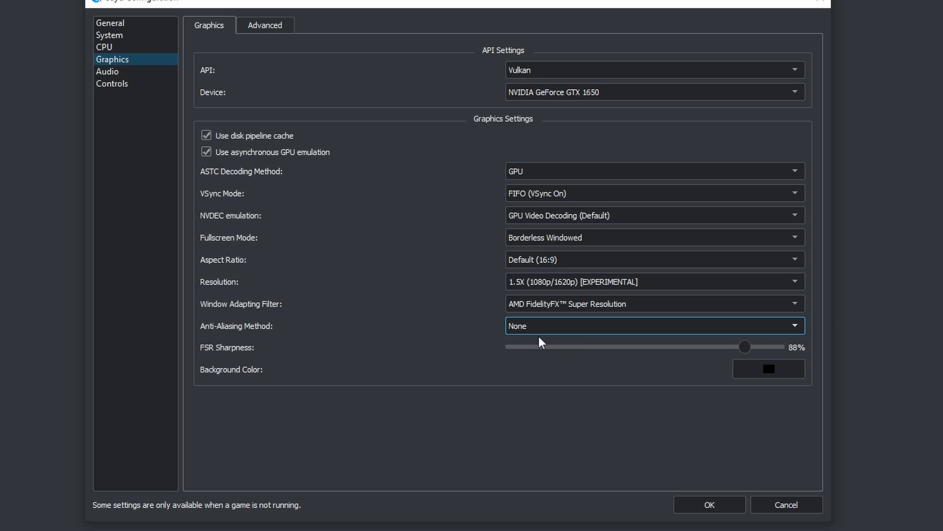
In the advanced graphics settings, use High accuracy level, Automatic anisotropic filtering and Uncompressed (Best quality) ASTC recompression
left_click(273, 28)
left_click(565, 68)
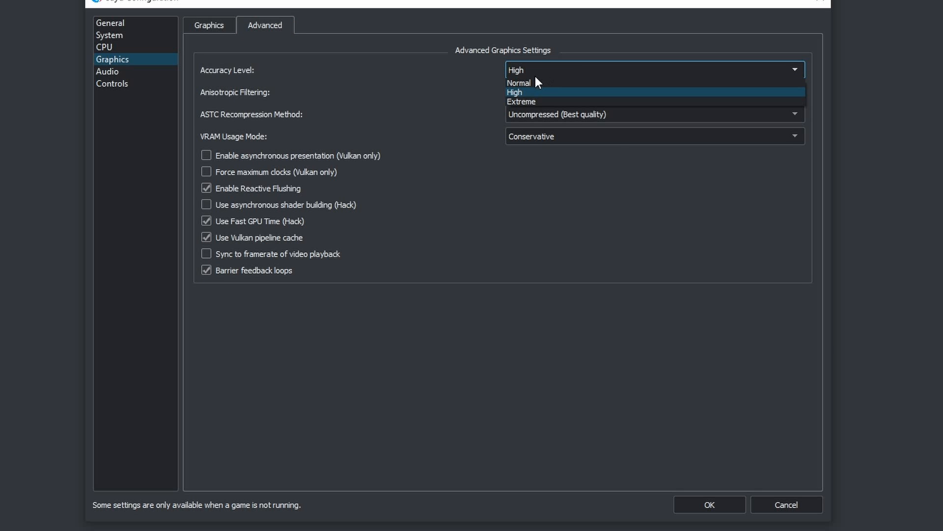
left_click(469, 90)
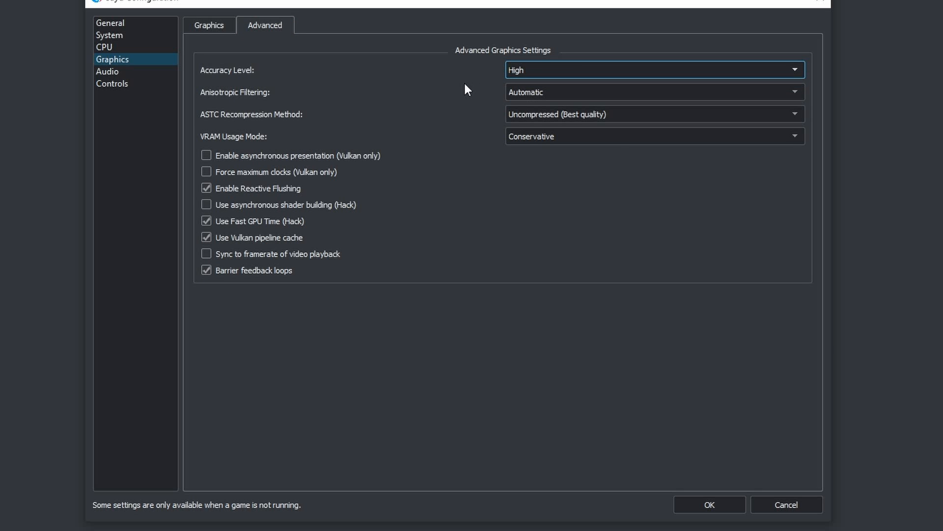
left_click(546, 92)
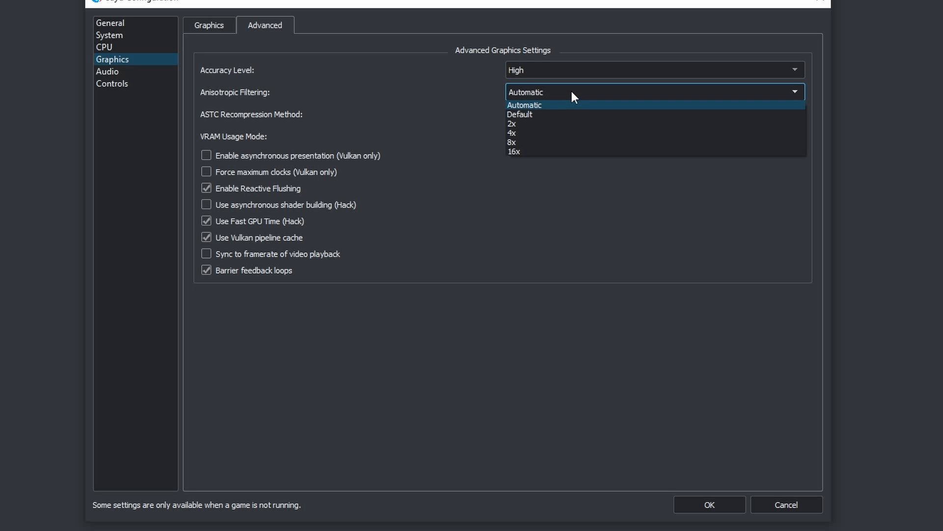
left_click(571, 91)
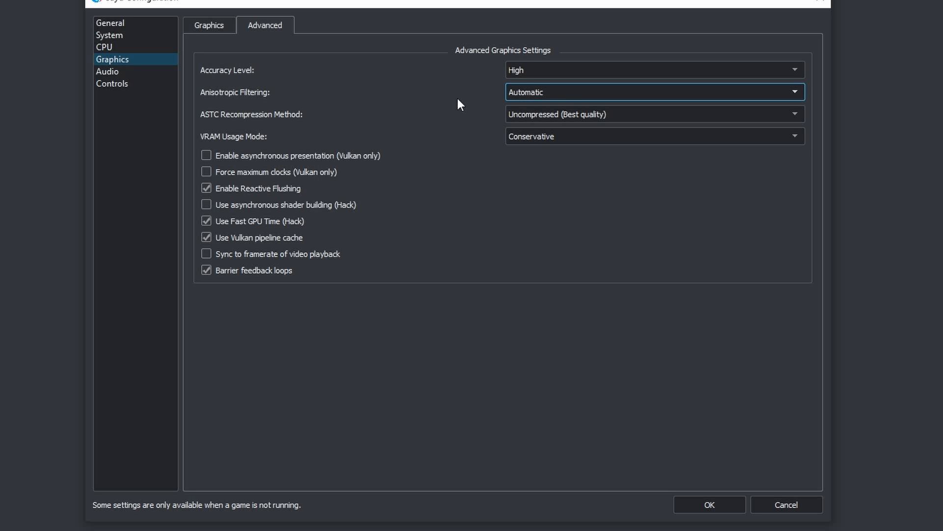
left_click(549, 117)
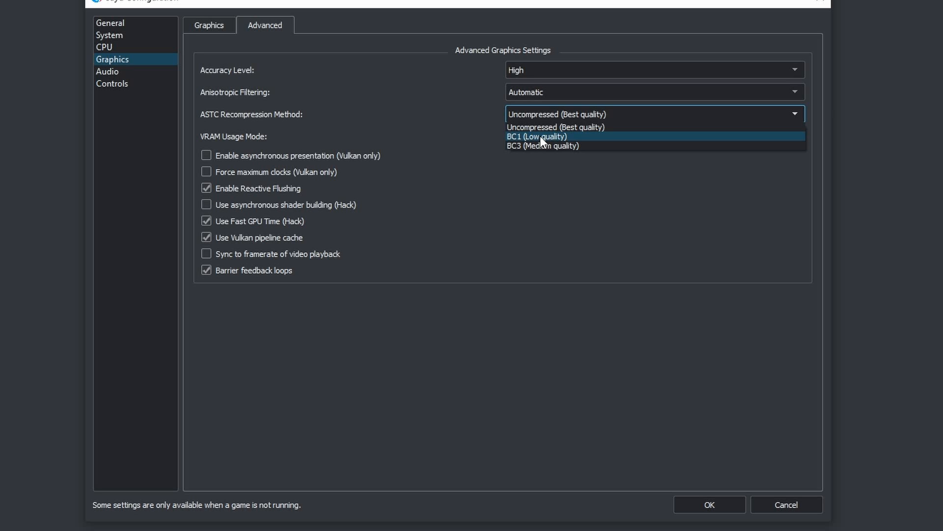
left_click(570, 127)
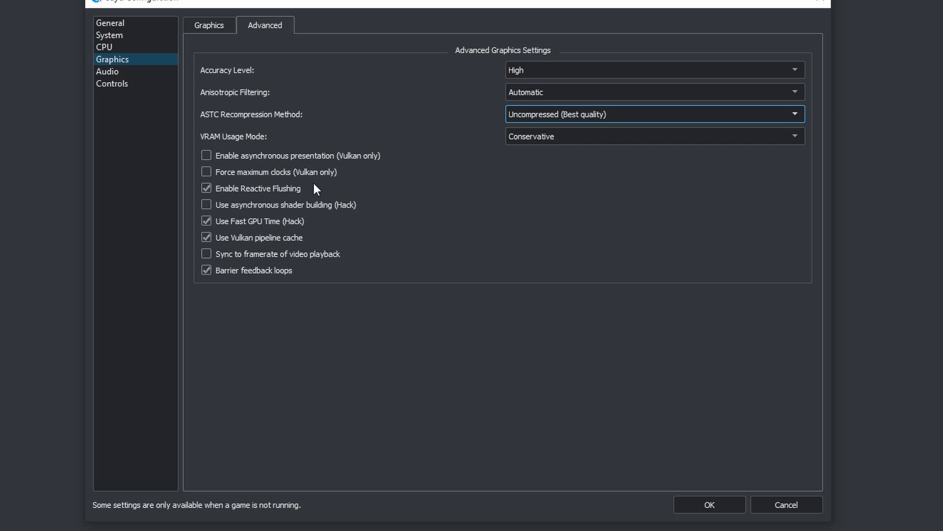
Set the volume to 87% in the audio settings
left_click(140, 74)
left_click_drag(607, 156, 630, 161)
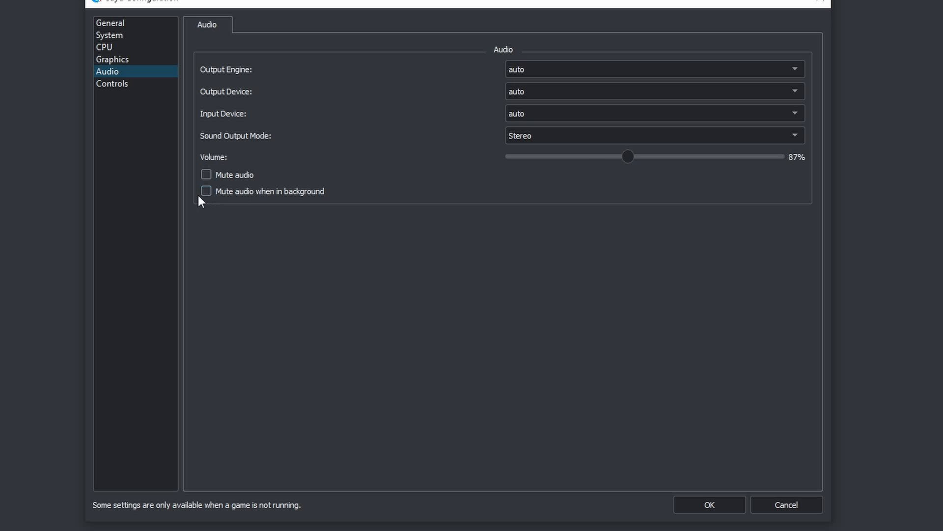
In the controls, connect Player 1 as a Pro Controller with Xbox One Controller 0 as input device
left_click(146, 87)
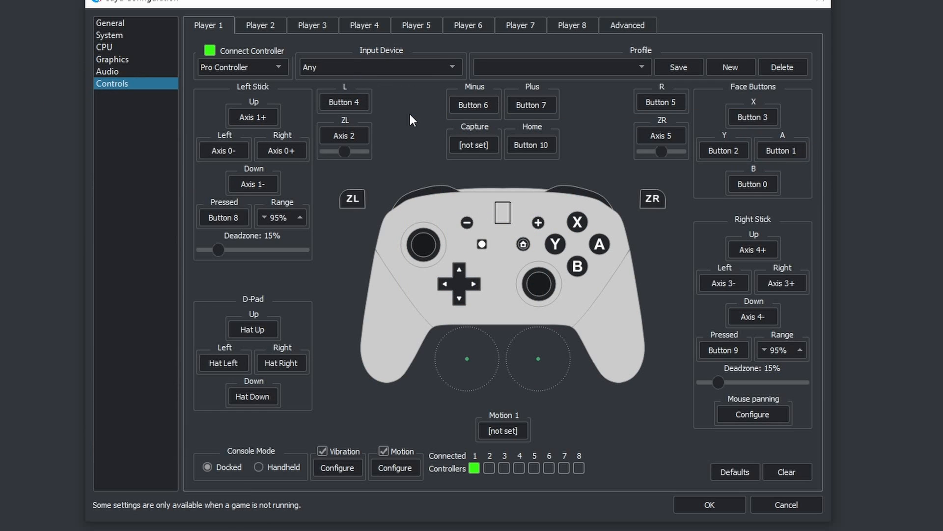
left_click(211, 51)
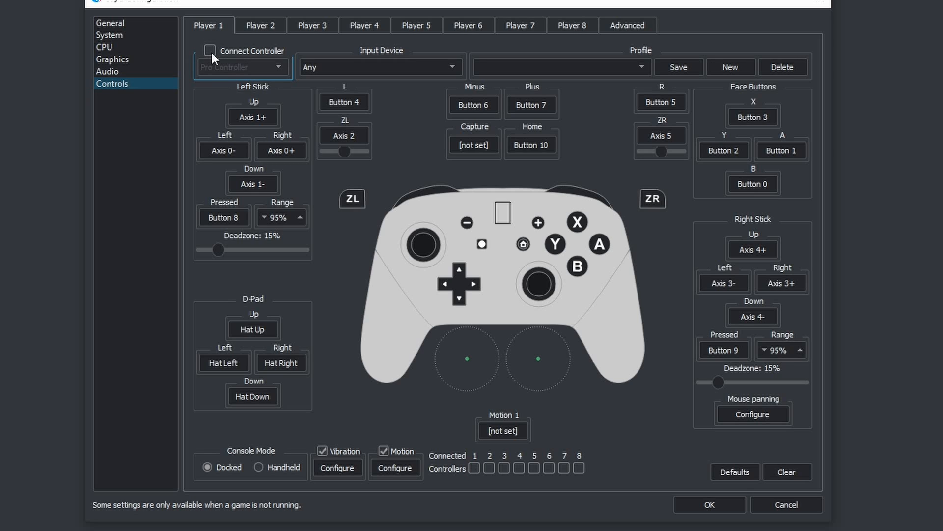
left_click(211, 52)
left_click(240, 69)
left_click(261, 79)
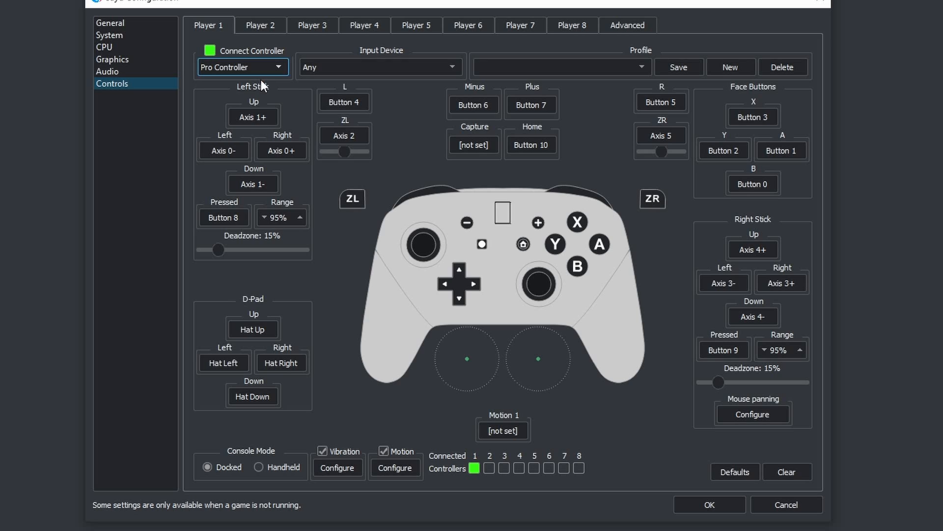
left_click(376, 67)
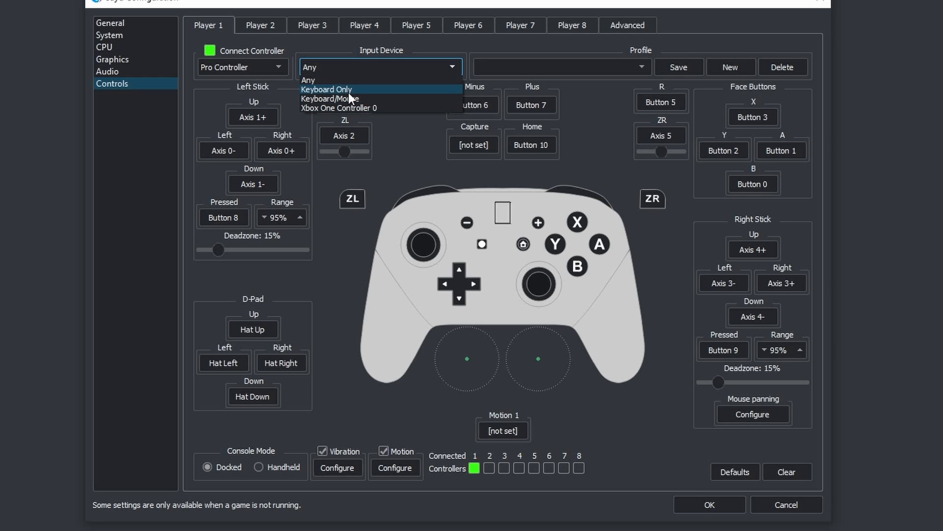
left_click(355, 107)
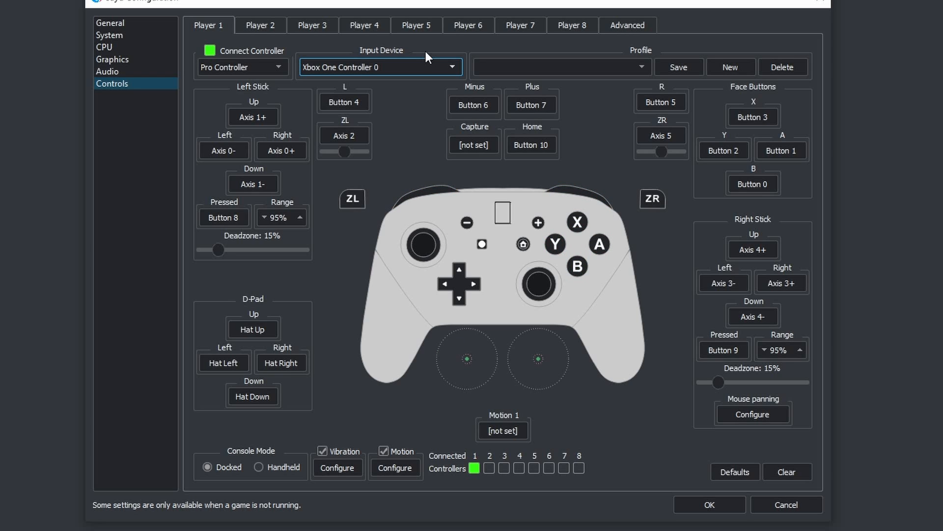
Try to create an input profile named 8bitdo, and select the 8bitdo profile for Player 1
left_click(730, 67)
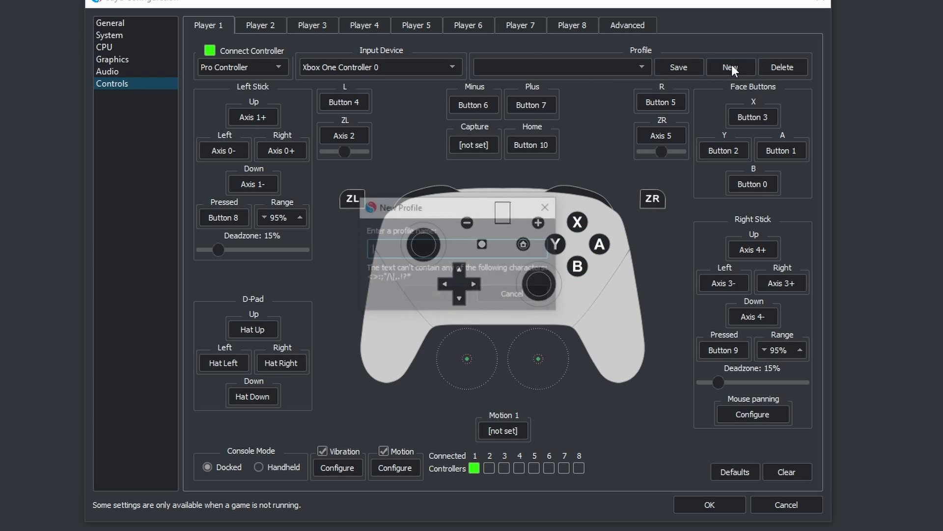
type("8bitdo")
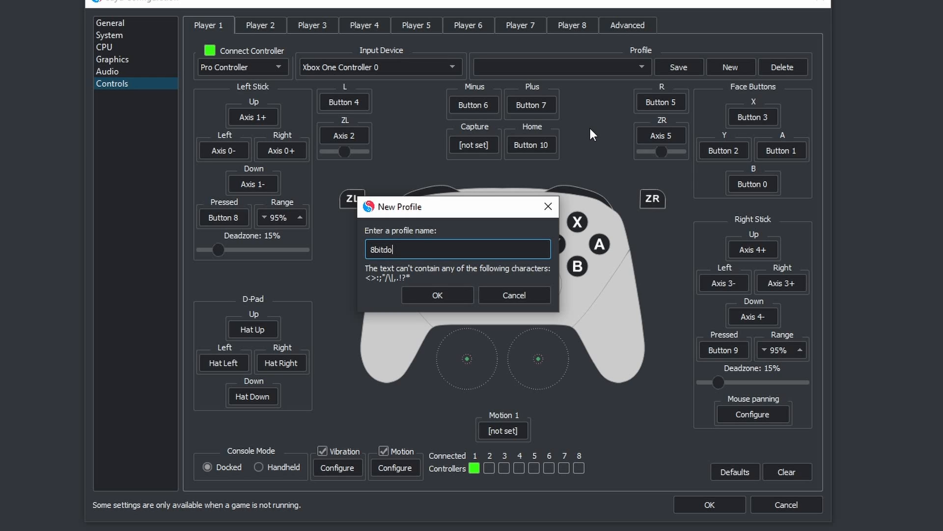
key("Return")
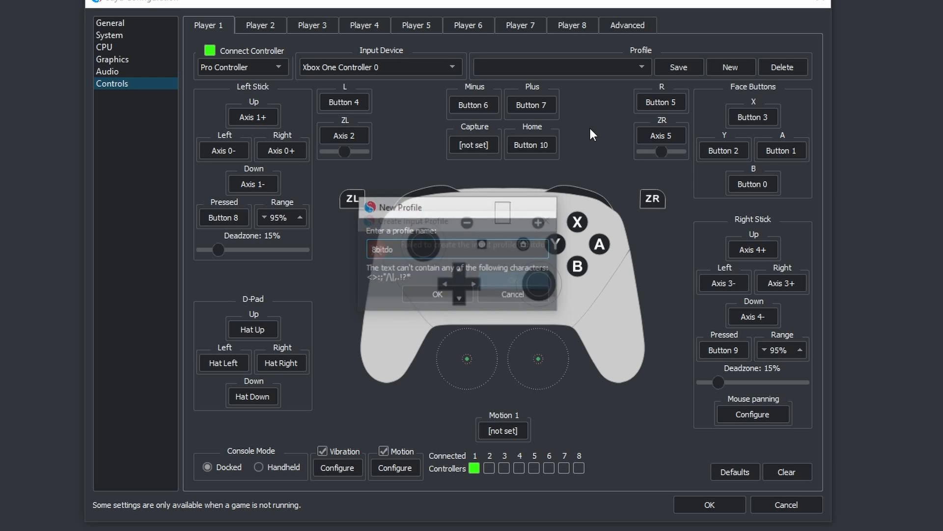
key("Return")
left_click(560, 67)
left_click(558, 79)
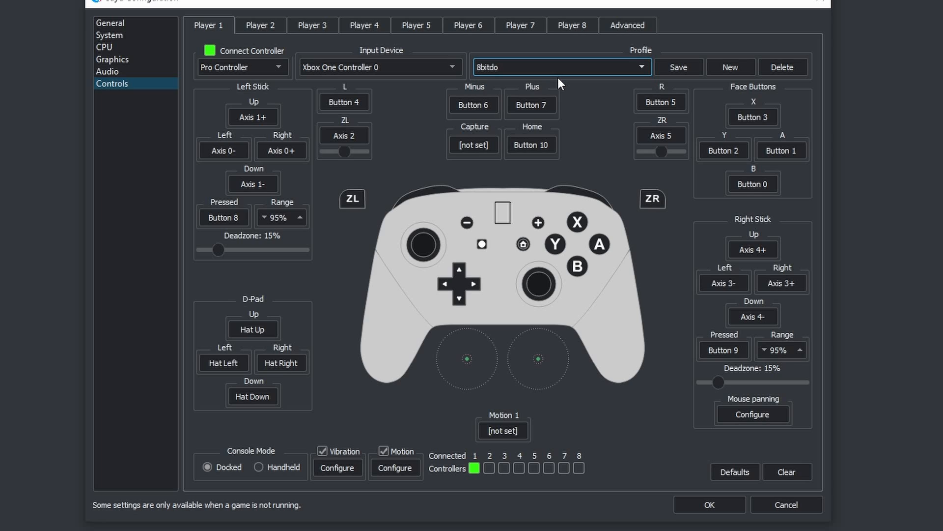
Select the ps5 input profile for Player 1
left_click(618, 64)
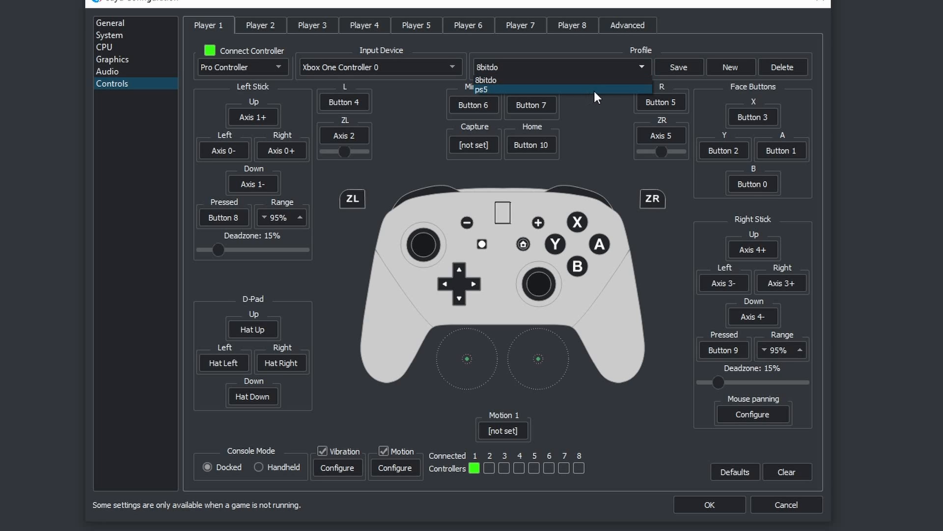
left_click(601, 89)
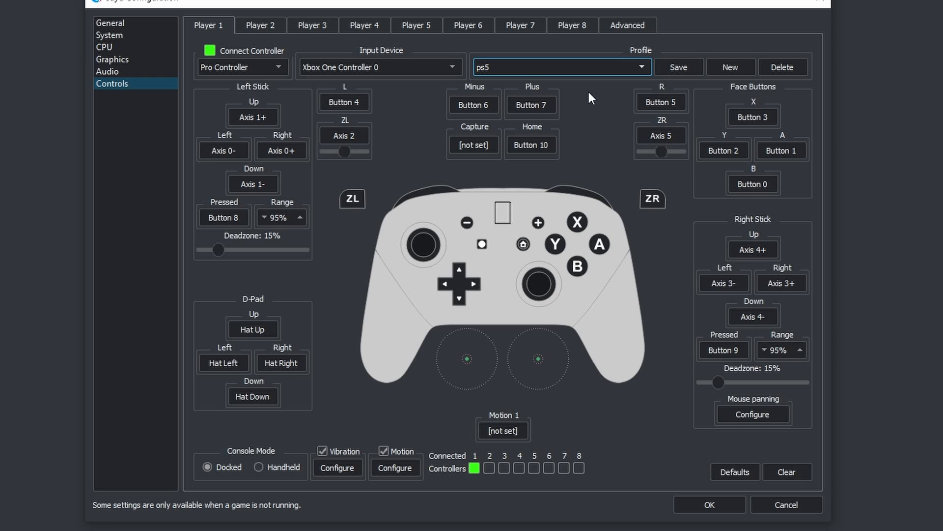
Connect a Pro Controller for Player 2 and check its input device options
left_click(261, 28)
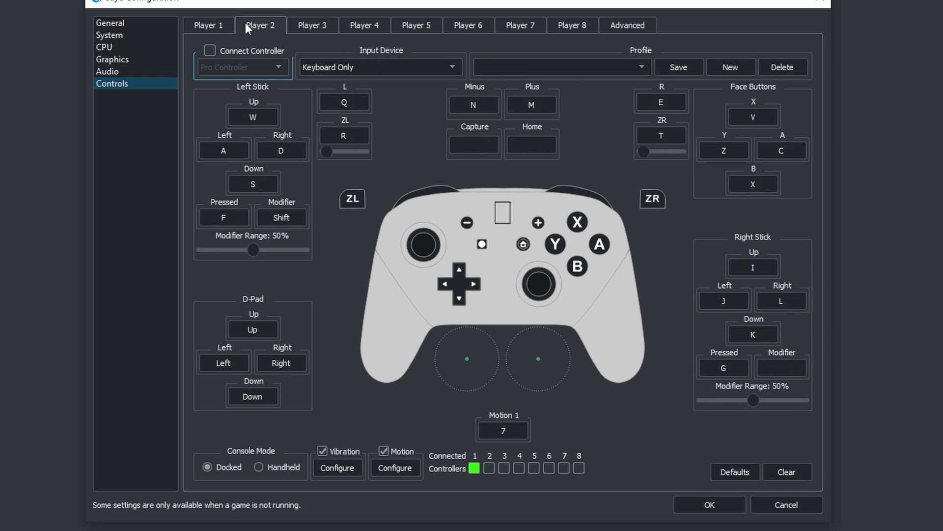
left_click(210, 50)
left_click(260, 63)
left_click(249, 72)
left_click(340, 67)
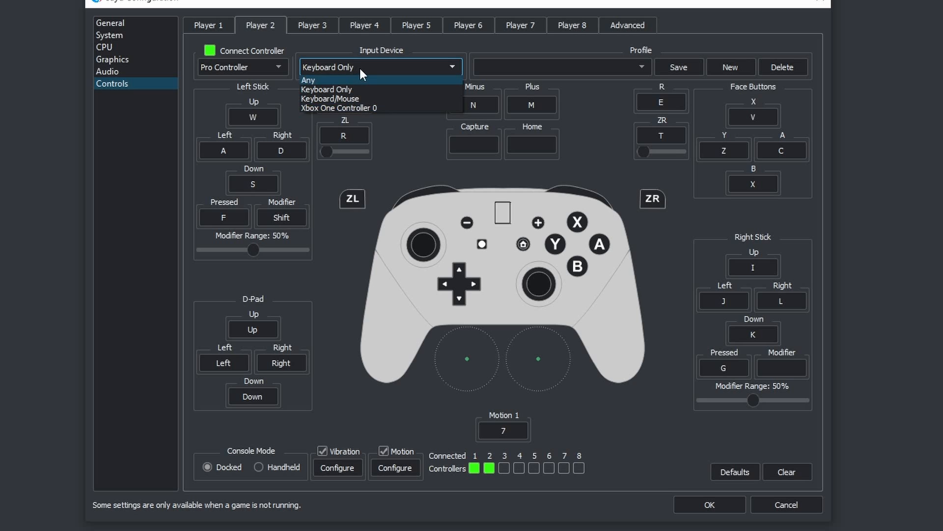
left_click(340, 69)
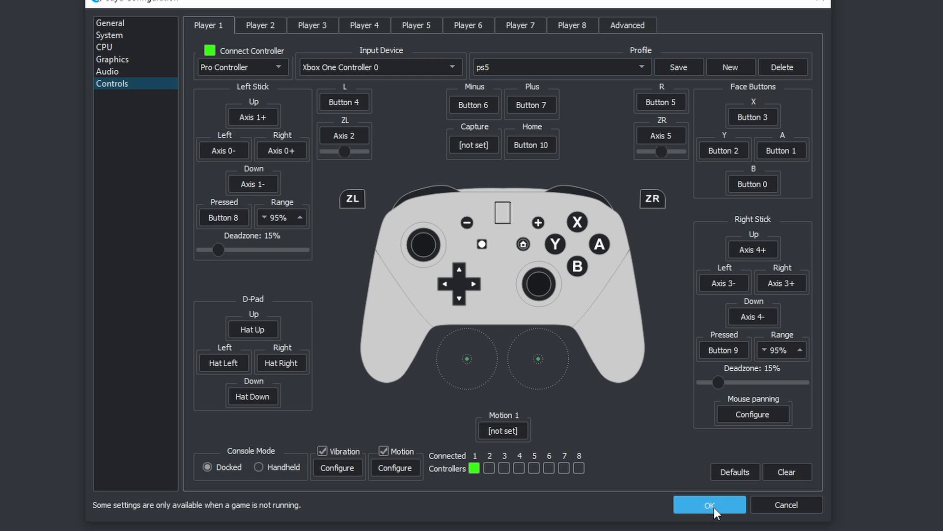
Save the emulator configuration, and check the contents of the Imnombrable + Update + DLC + Mod folder inside Suyu
left_click(714, 507)
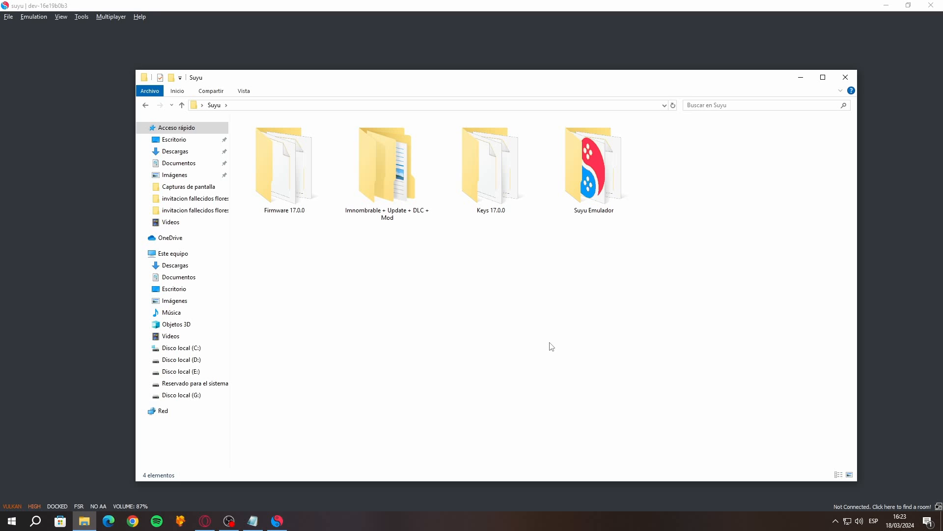
left_click(384, 171)
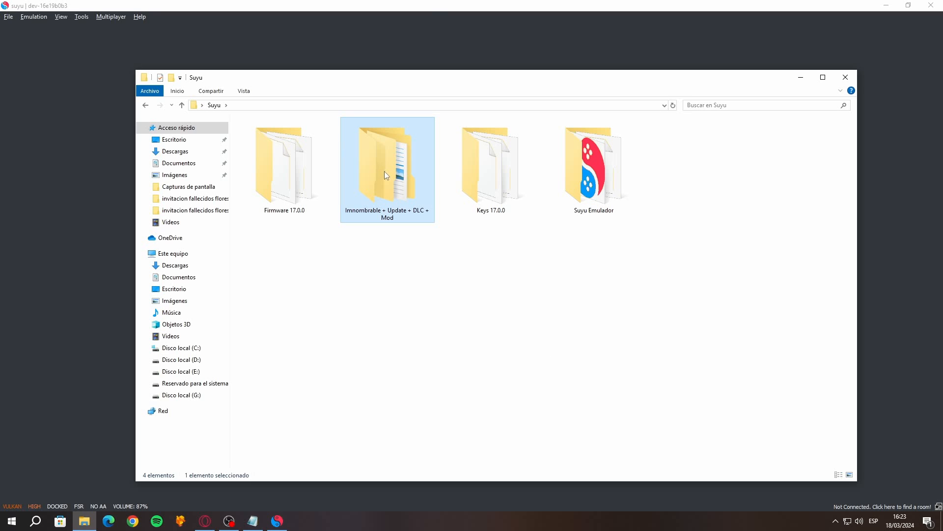
double_click(387, 178)
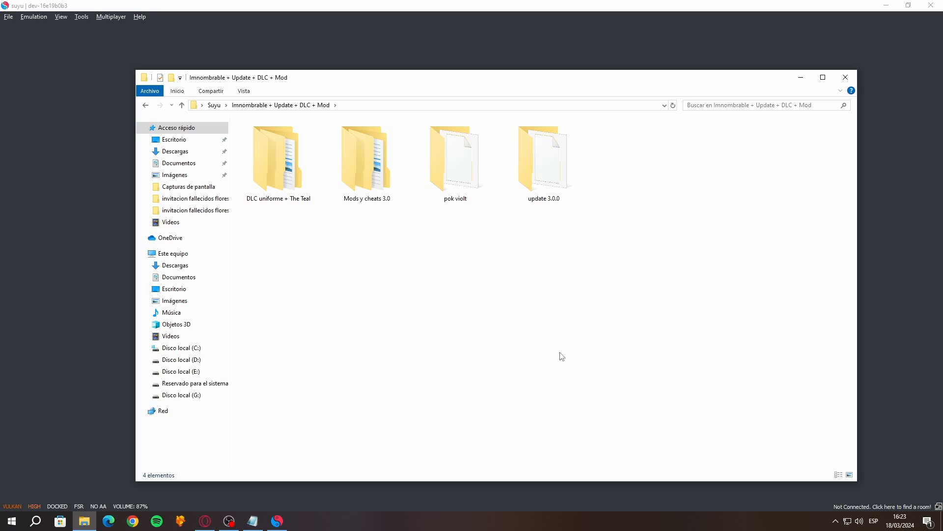
left_click(466, 39)
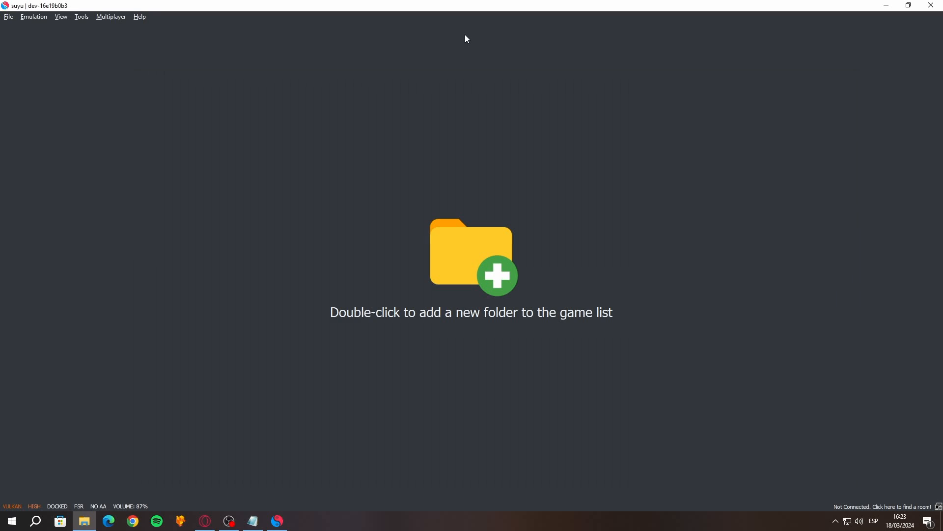
Add the pok violt folder from Imnombrable + Update + DLC + Mod to the game list
double_click(499, 270)
left_click(259, 147)
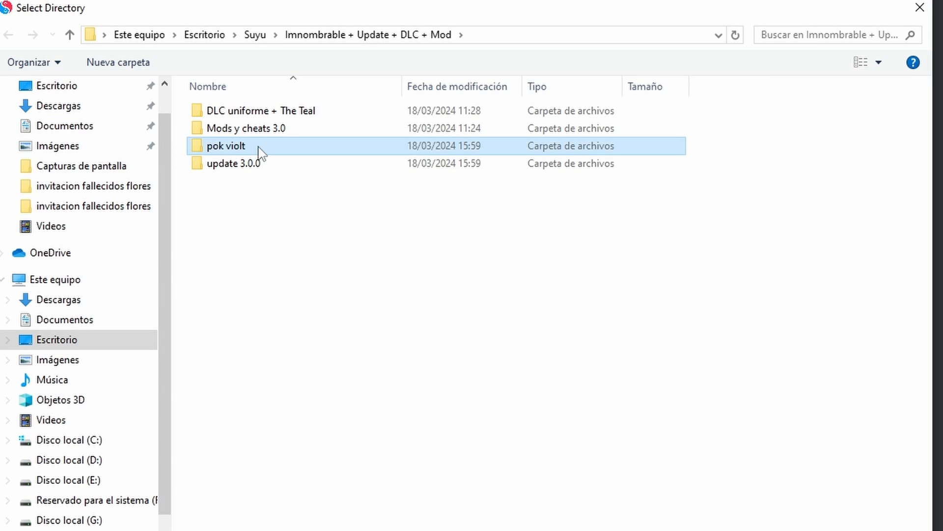
left_click(328, 224)
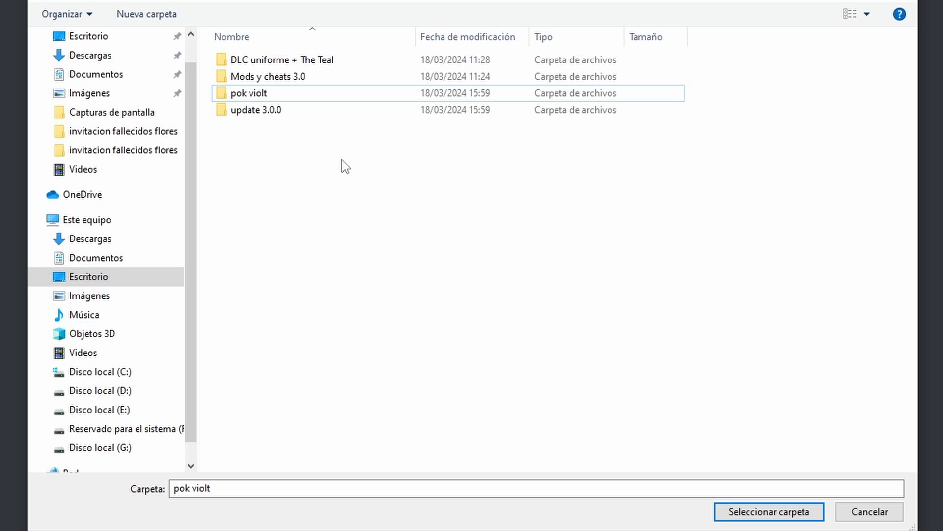
left_click(254, 94)
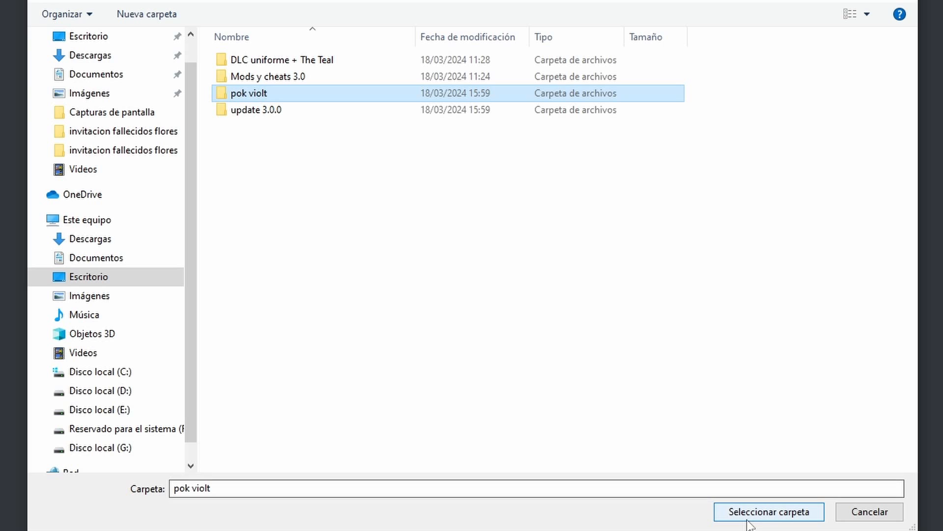
left_click(775, 513)
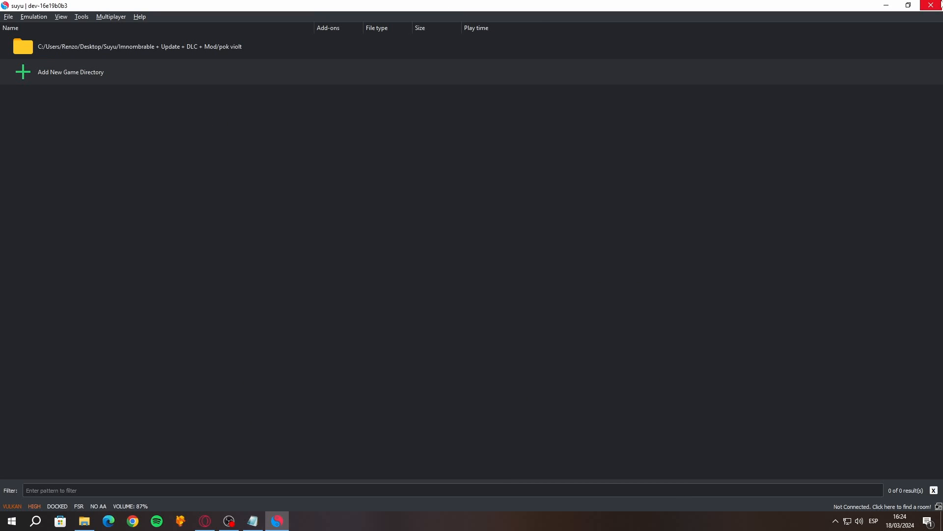
Close the emulator and launch it again to reload the game list
left_click(932, 5)
left_click(859, 76)
double_click(170, 260)
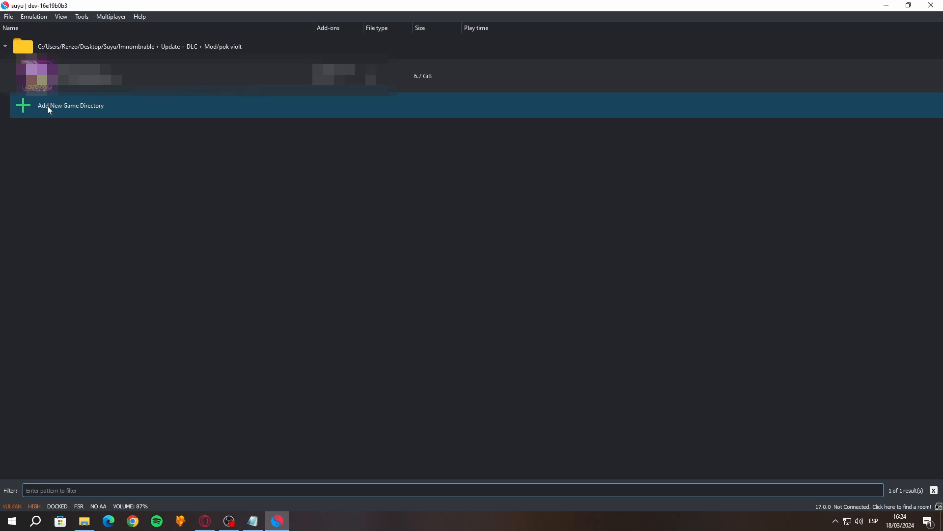
left_click(10, 19)
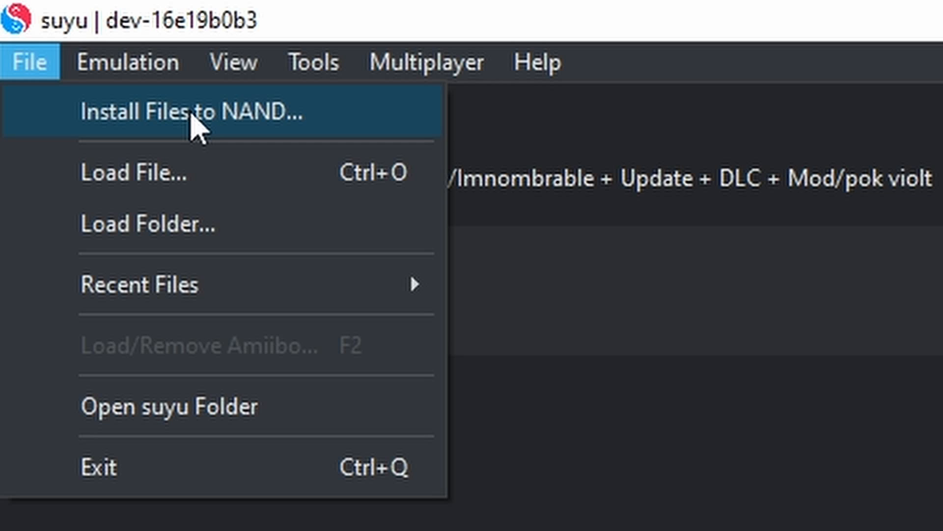
left_click(517, 527)
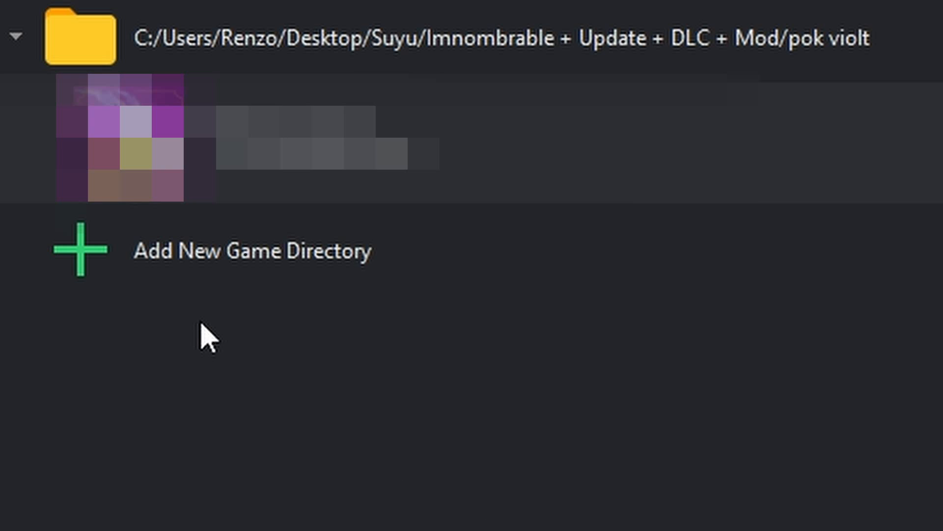
left_click(158, 270)
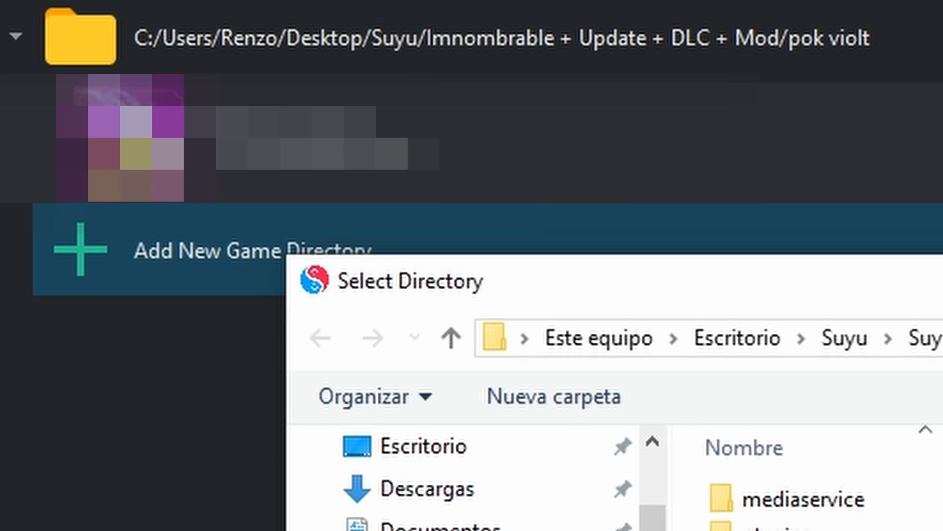
key("Escape")
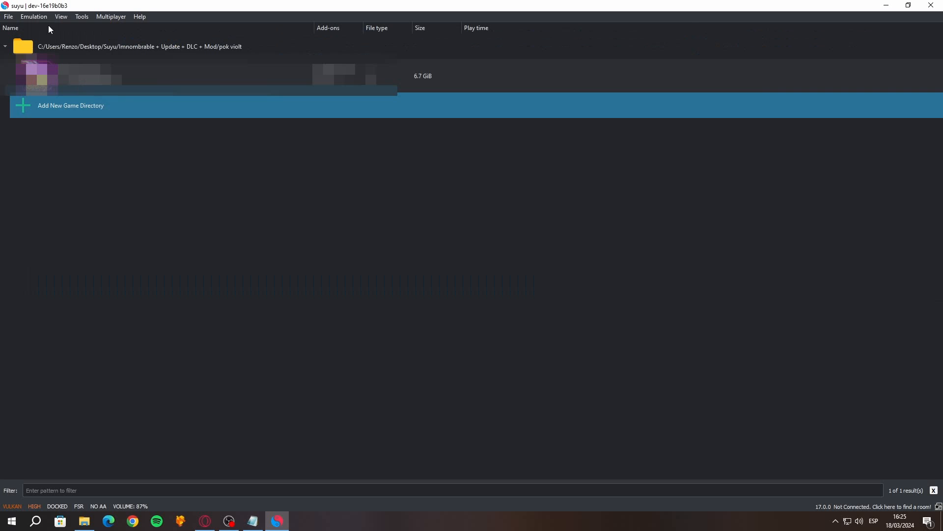
Install update 3.0.0.nsp from the update 3.0.0 folder to NAND
left_click(10, 18)
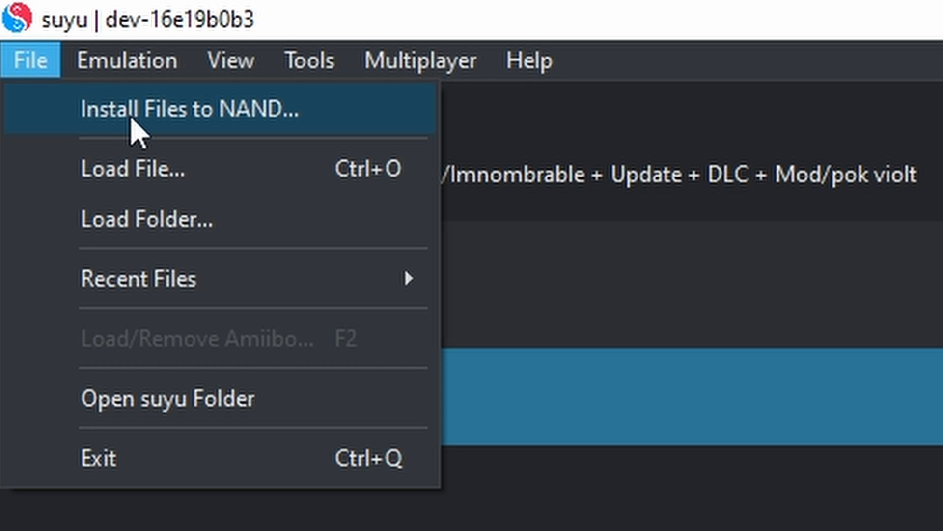
left_click(132, 120)
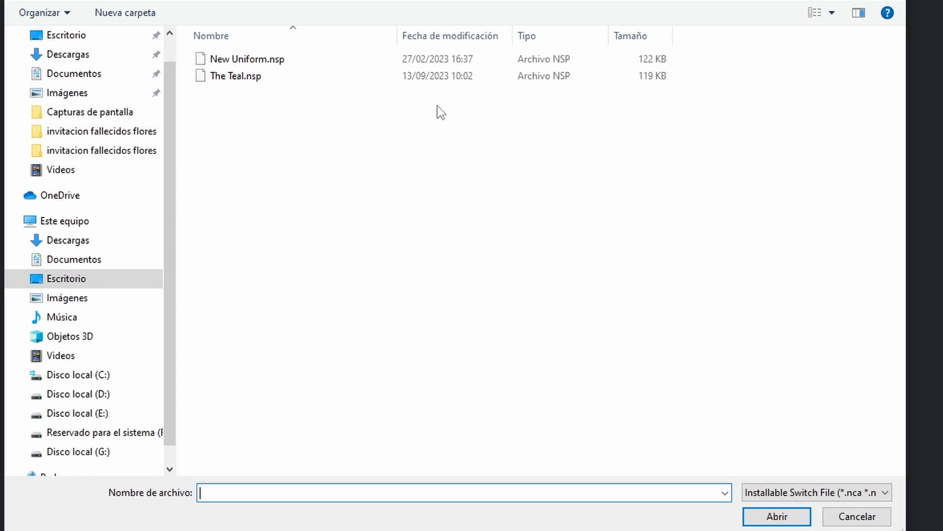
left_click(87, 0)
left_click(88, 0)
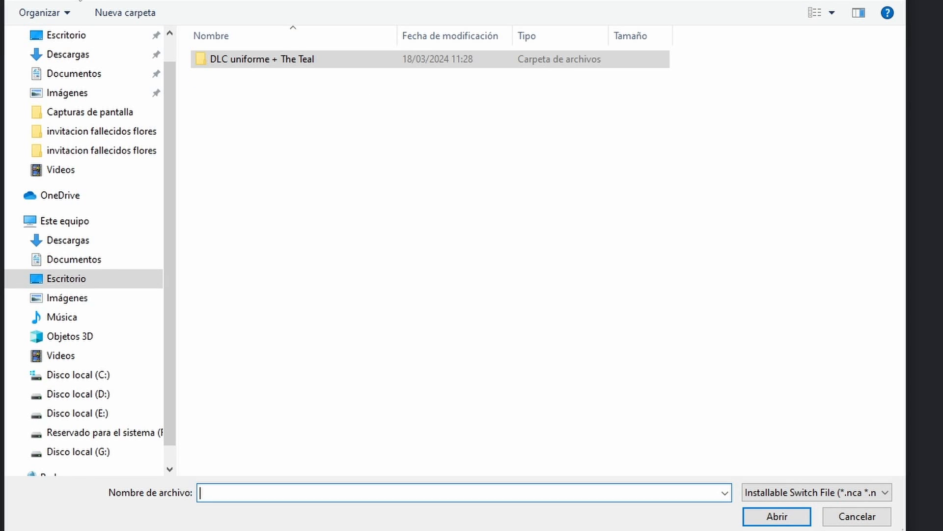
double_click(260, 109)
left_click(305, 65)
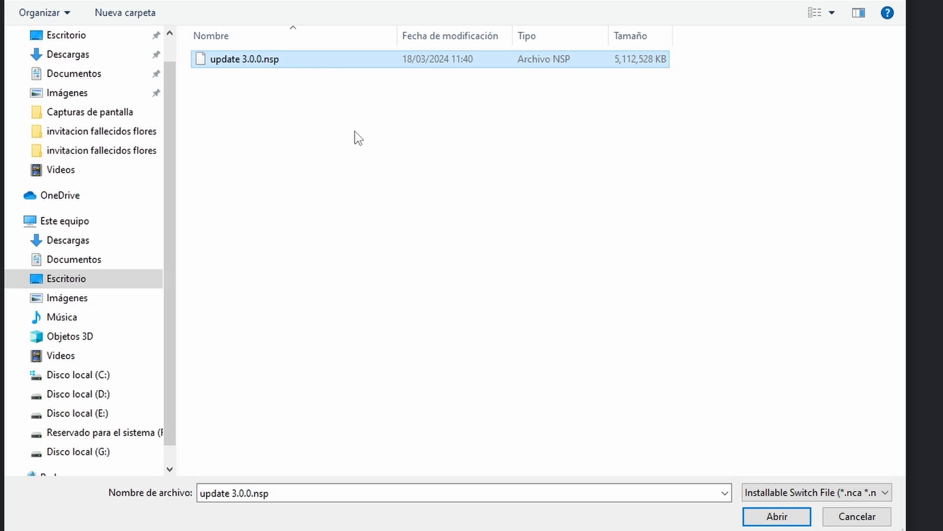
left_click(778, 516)
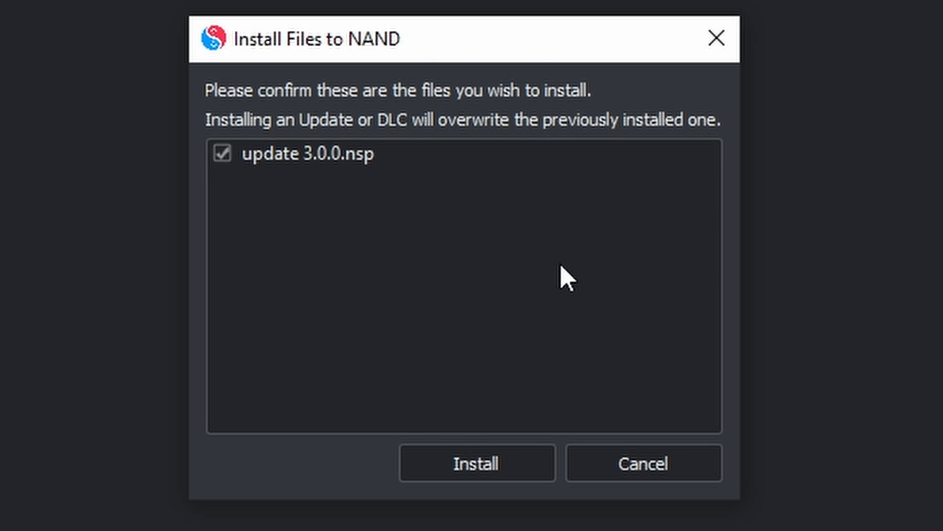
left_click(478, 474)
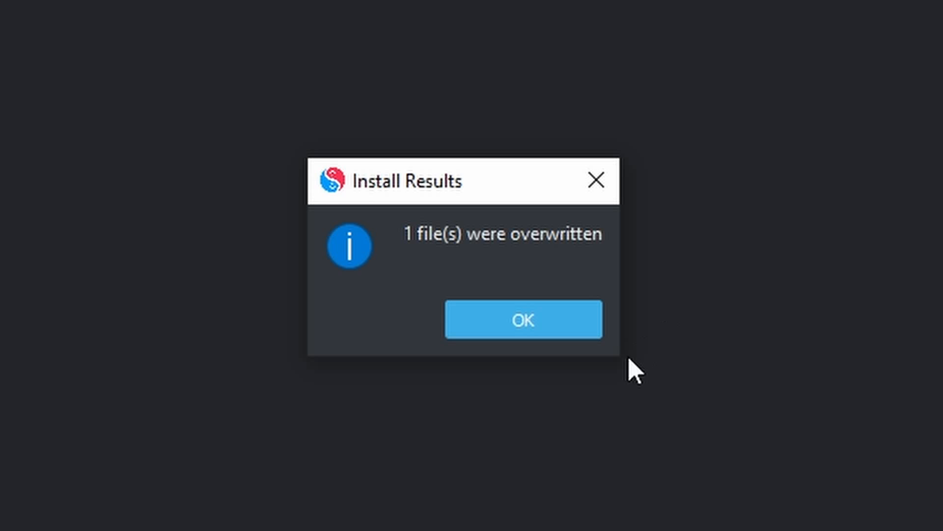
left_click(499, 321)
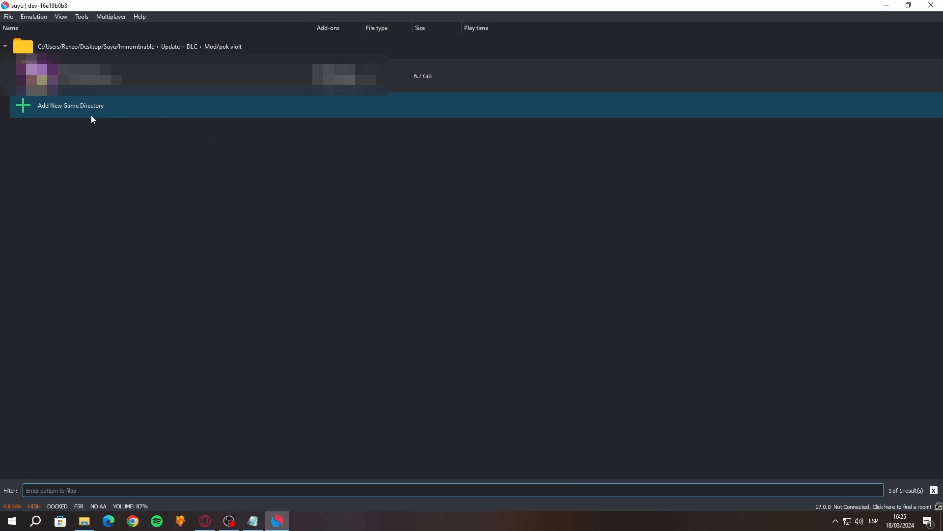
Install the DLC files New Uniform.nsp and The Teal.nsp from the DLCs folder to NAND
left_click(9, 17)
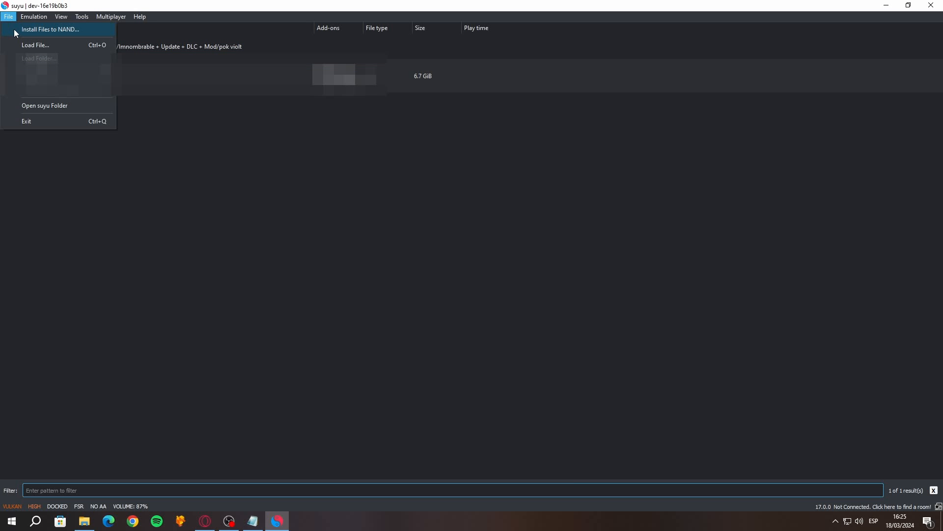
left_click(20, 29)
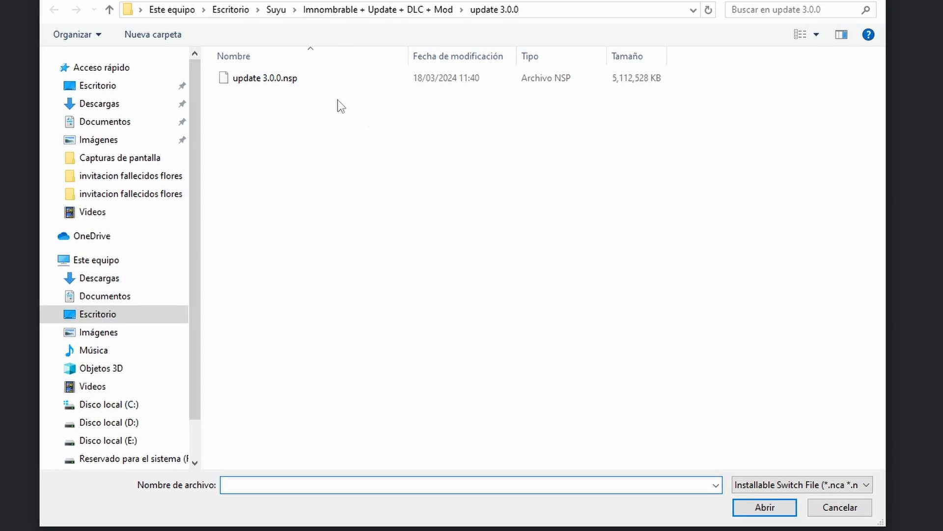
left_click(114, 7)
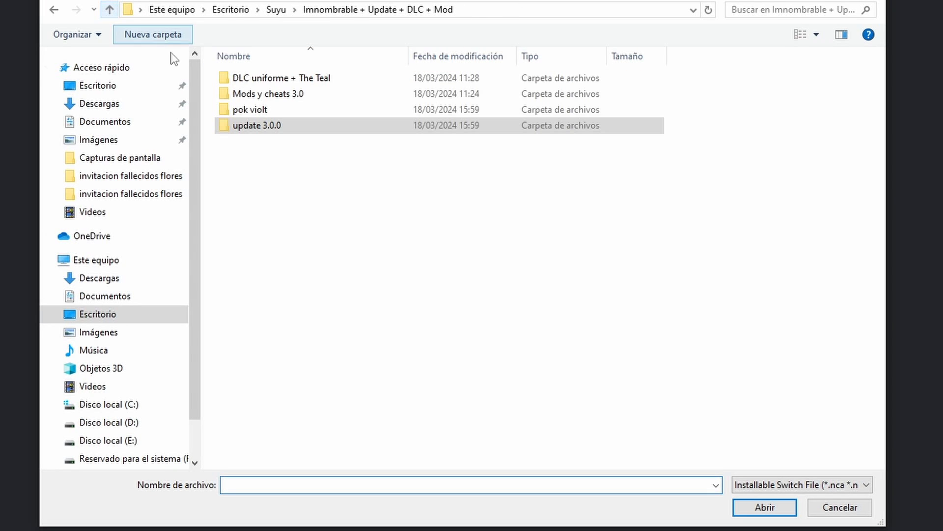
double_click(301, 80)
double_click(281, 79)
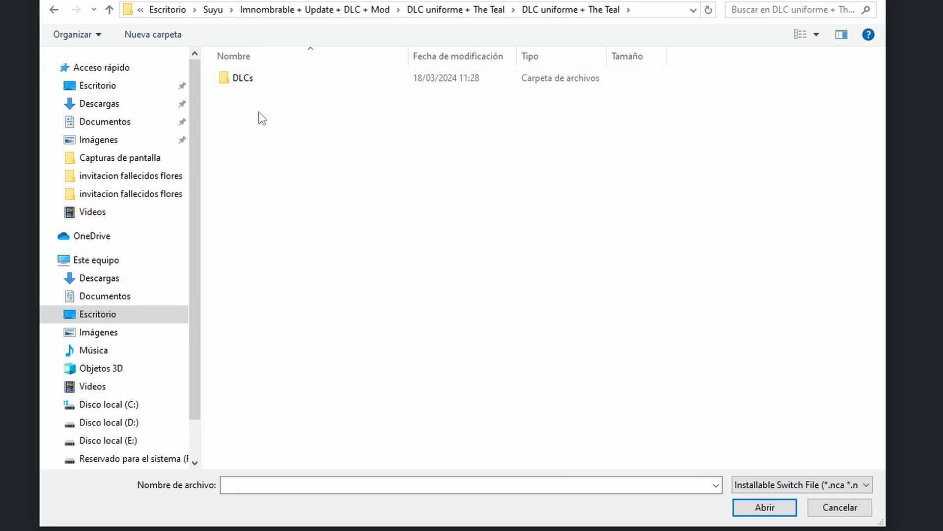
double_click(258, 79)
left_click_drag(276, 143, 275, 76)
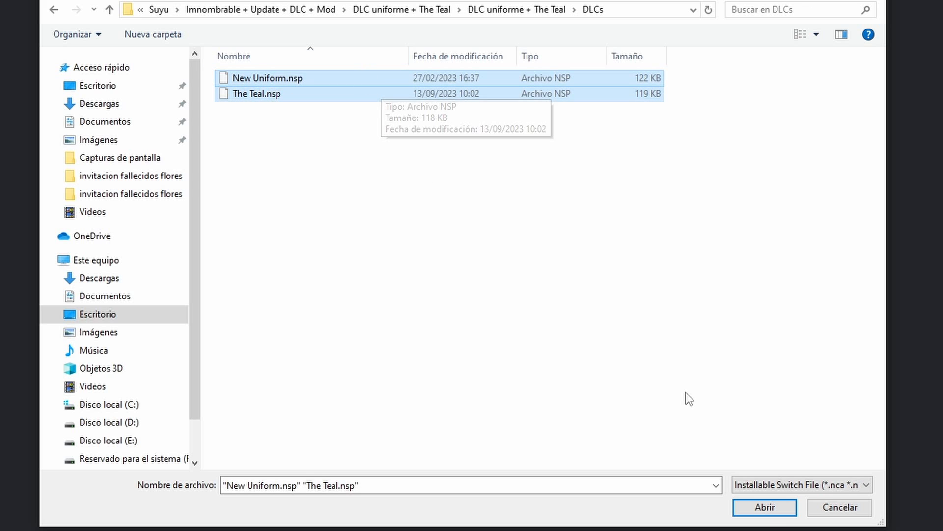
left_click(768, 515)
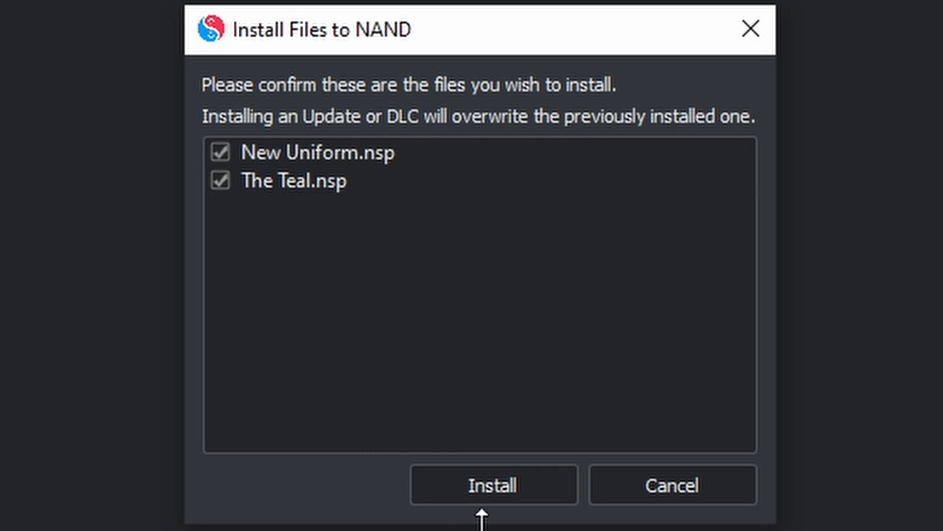
left_click(486, 479)
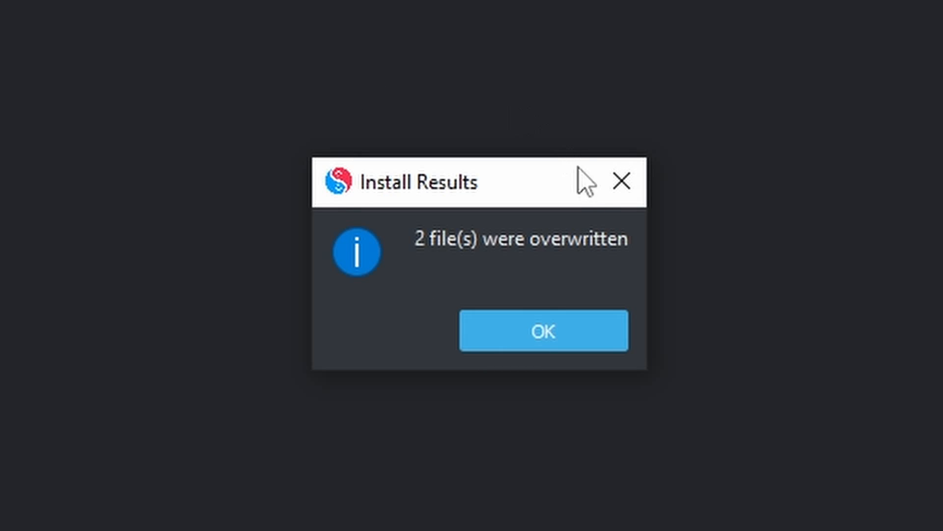
left_click(539, 345)
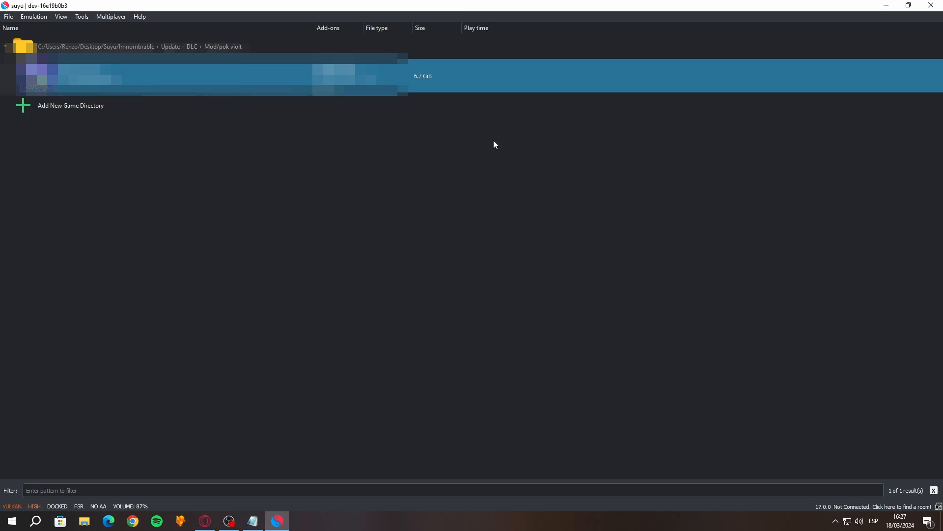
Open the mod data location of the listed game
right_click(559, 77)
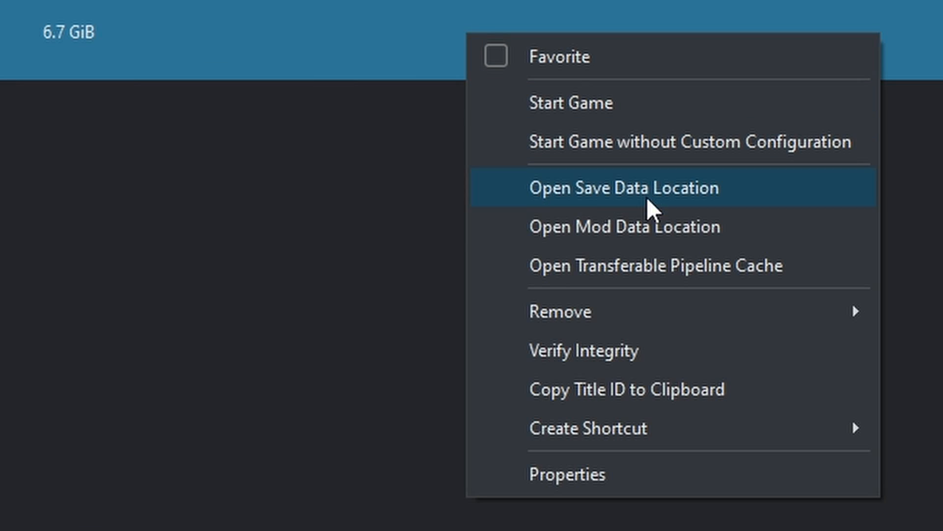
left_click(680, 228)
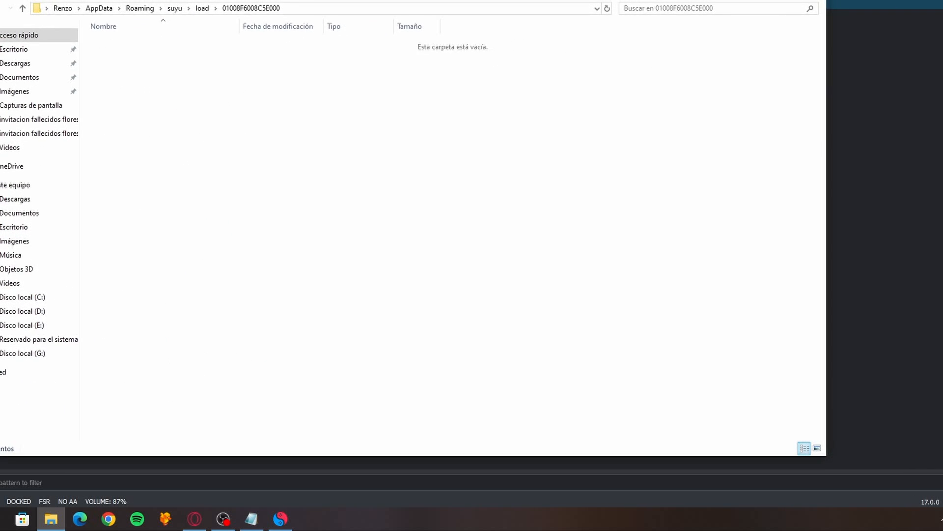
left_click(52, 520)
left_click(52, 520)
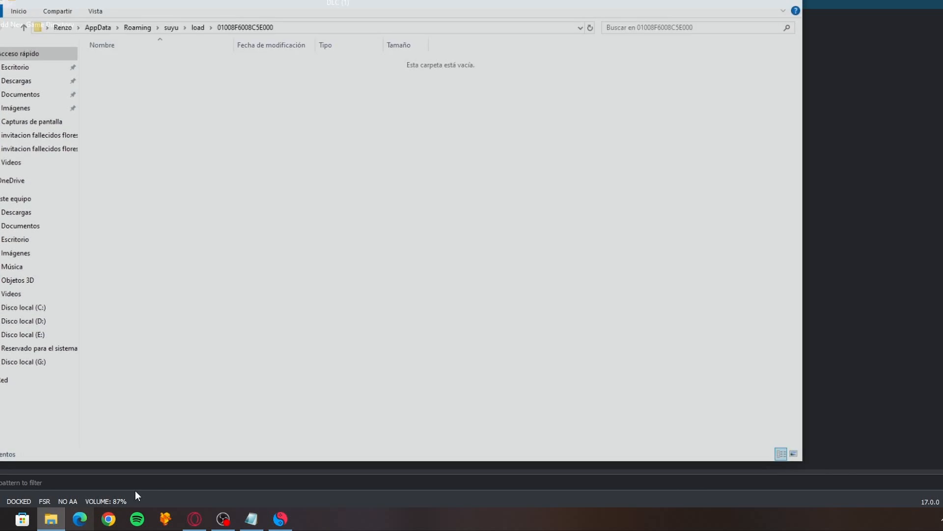
Open the Mods Violeta 3.0.0 folder within Mods y cheats 3.0 in the Imnombrable + Update + DLC + Mod folder
double_click(195, 216)
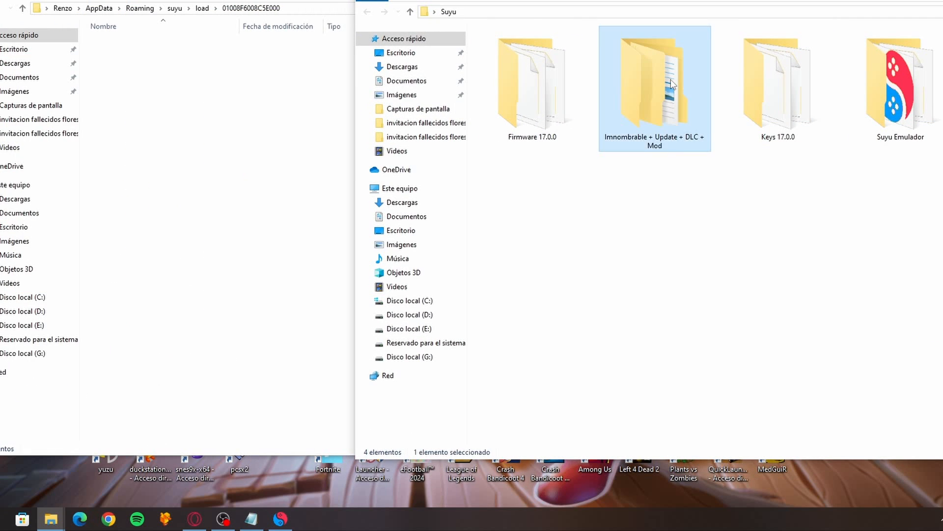
double_click(641, 85)
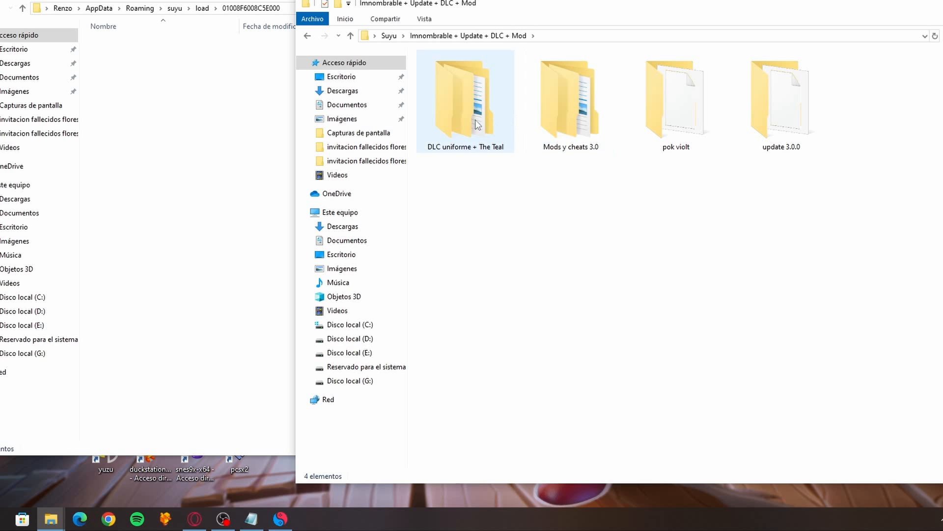
left_click(587, 126)
double_click(588, 126)
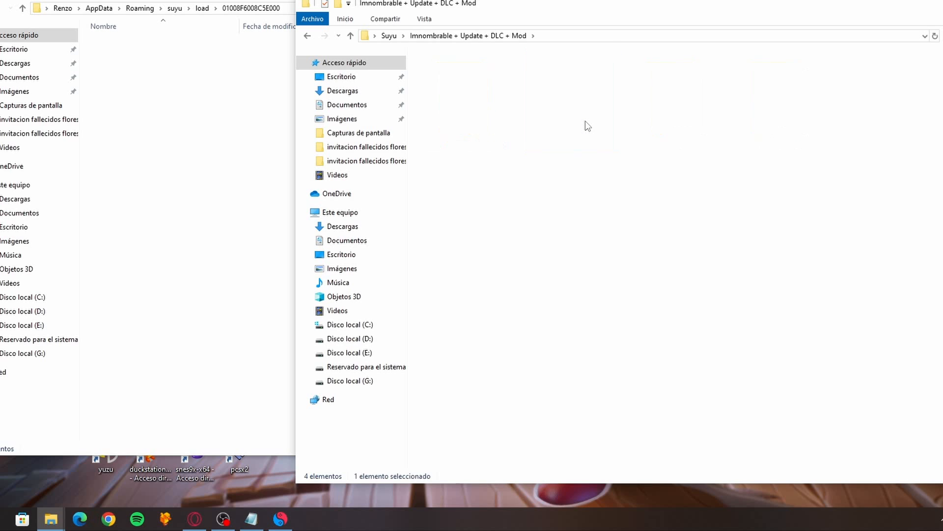
double_click(462, 105)
double_click(505, 89)
double_click(447, 86)
Copy the mod folders 21'9 3.0.0 and Improved LODBIAS 3.0.0 into the game's load folder 01008F6008C5E000
left_click_drag(602, 157, 435, 96)
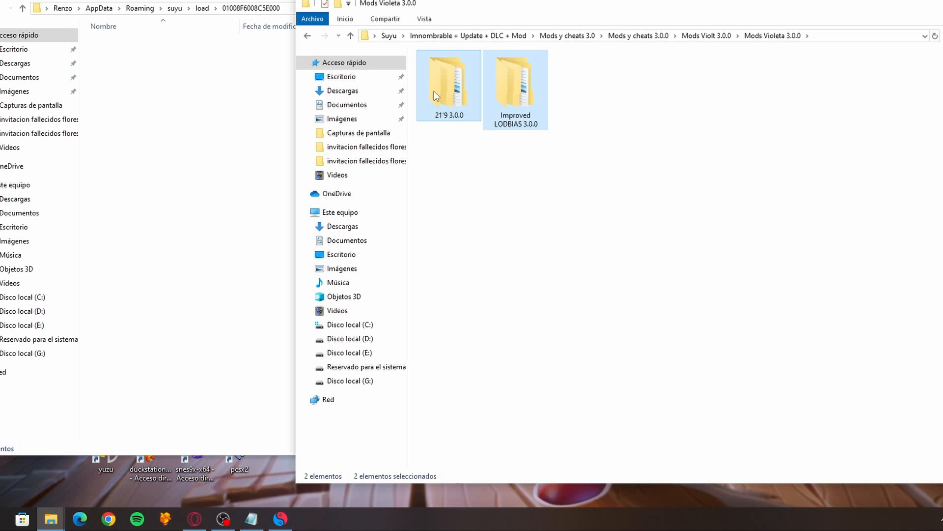
left_click(506, 207)
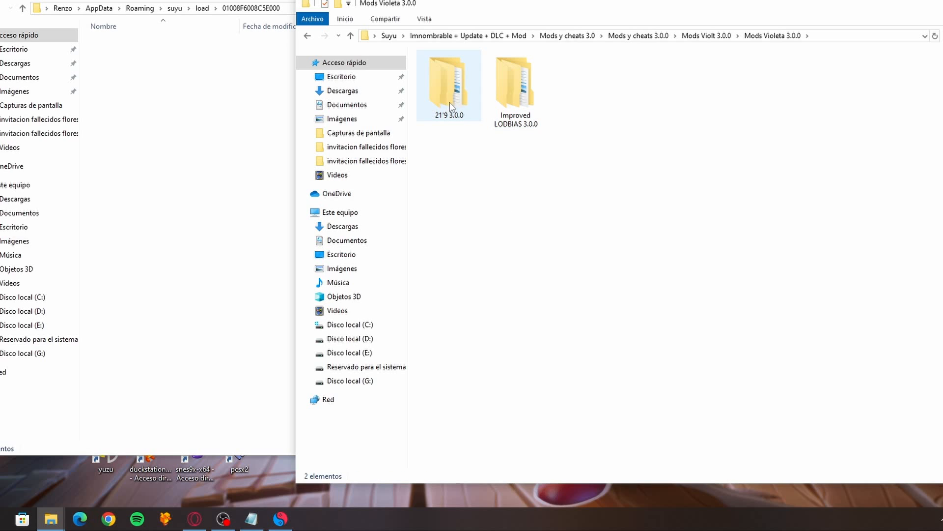
left_click(515, 89)
left_click(458, 172)
left_click(248, 131)
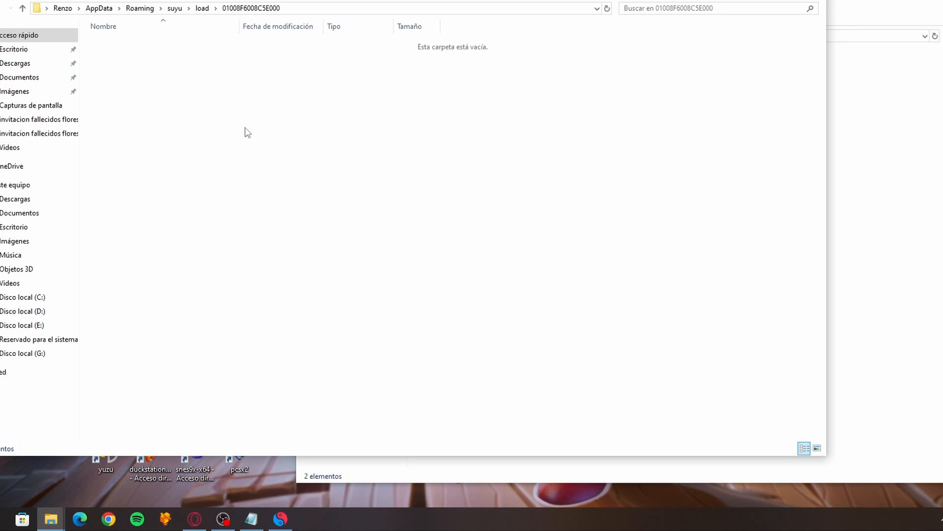
key("ctrl+v")
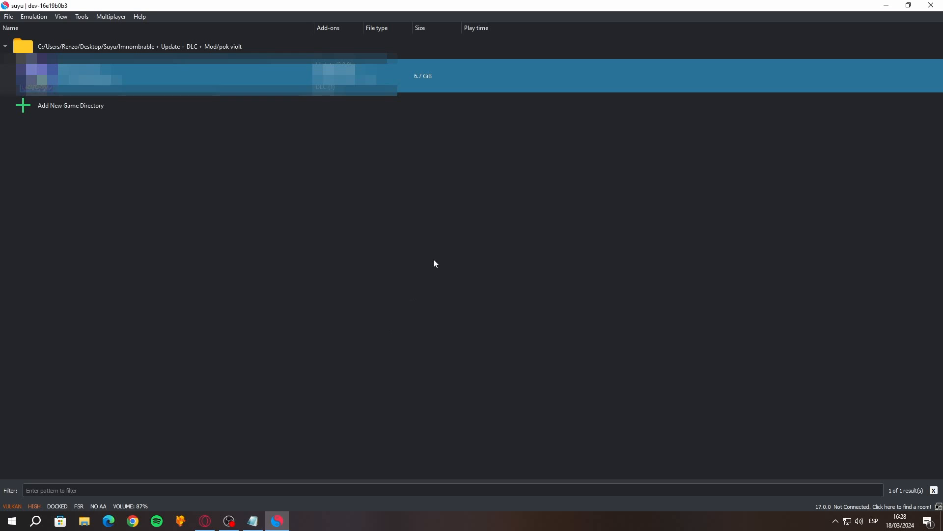
Open the listed game's properties and check the update, mod and DLC entries among its add-ons
right_click(563, 69)
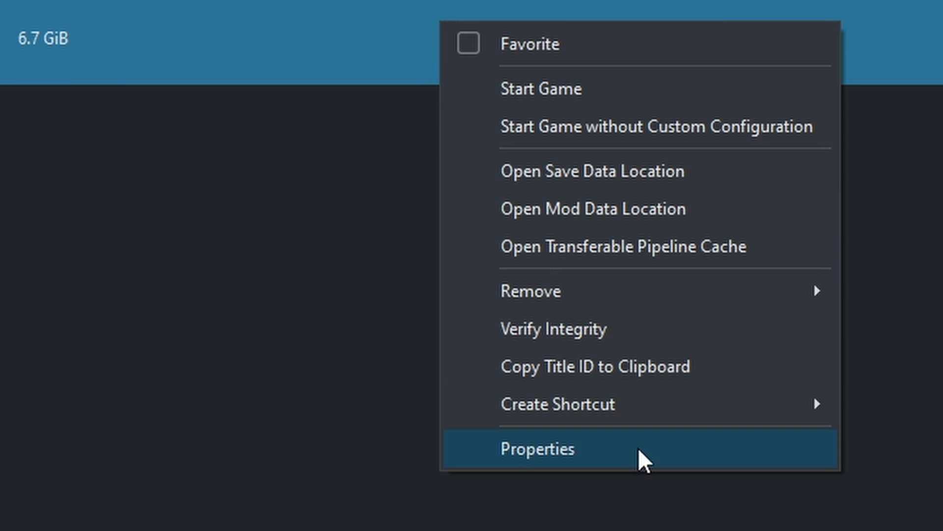
left_click(638, 450)
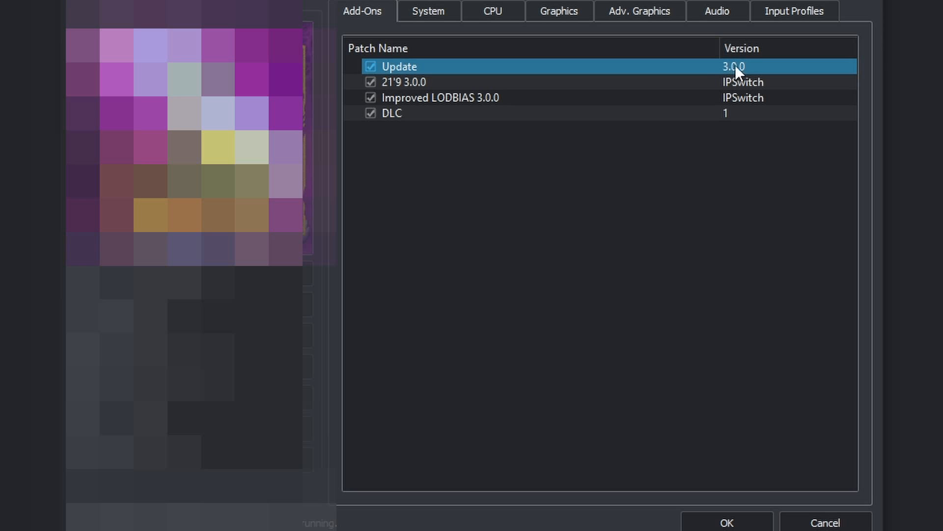
left_click(479, 84)
left_click(737, 95)
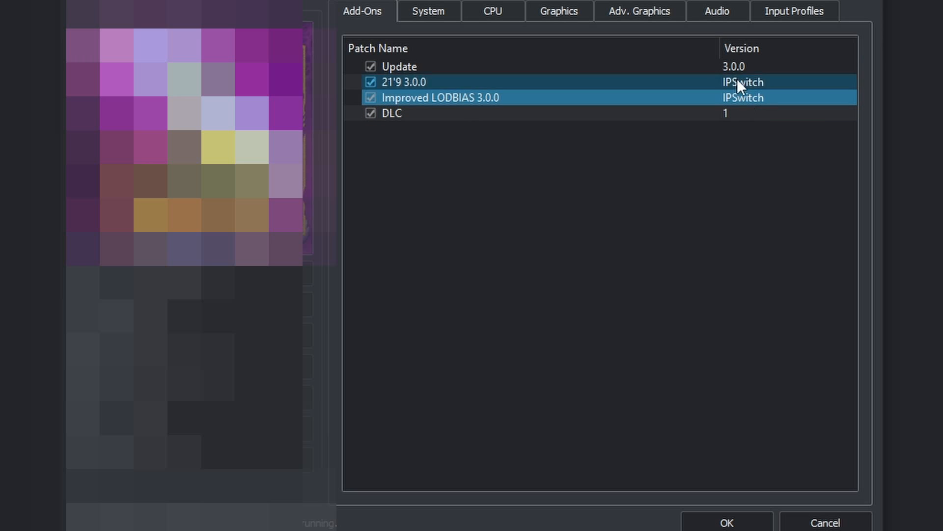
left_click(734, 112)
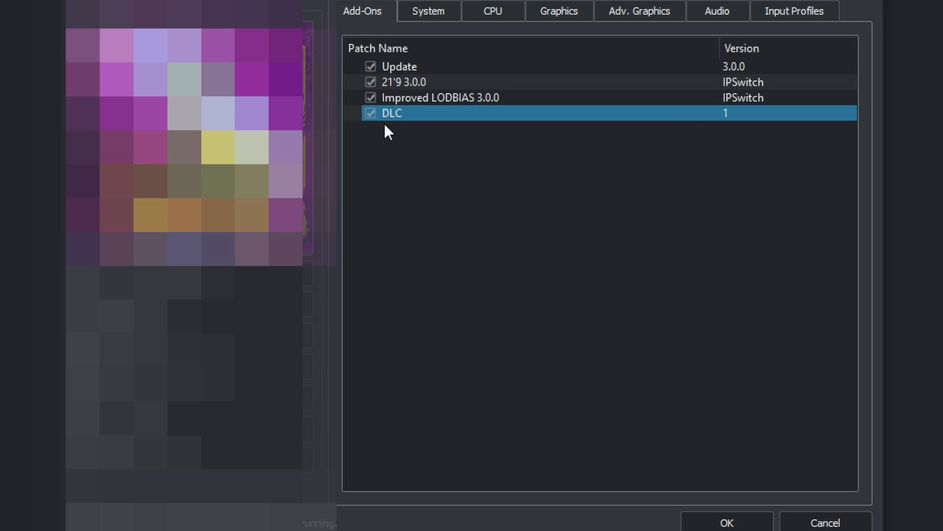
Switch the Update add-on off and back on, and accept the game's properties with all add-ons enabled
left_click(371, 67)
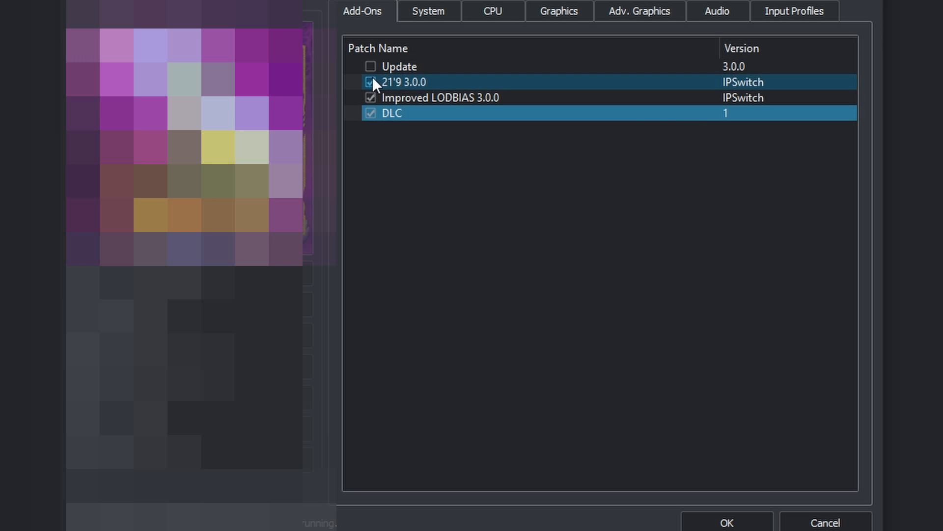
left_click(371, 82)
left_click(370, 67)
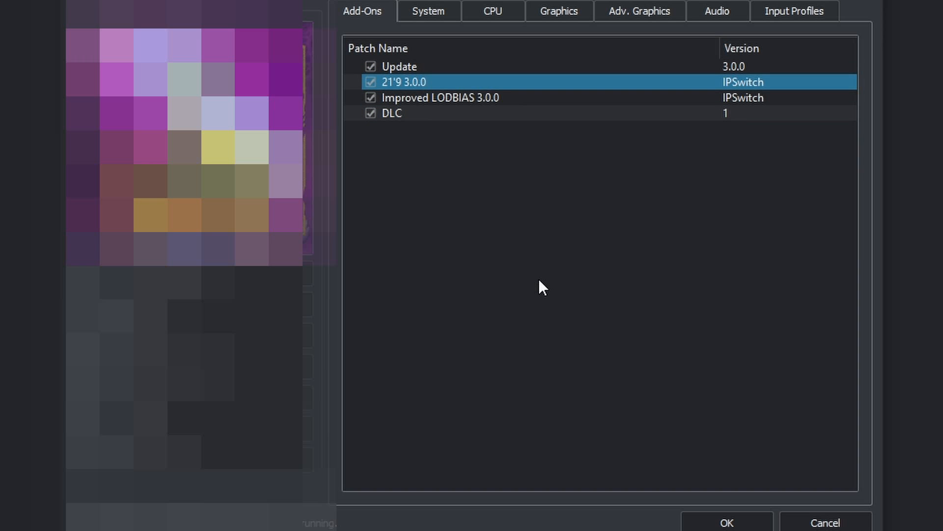
left_click(729, 523)
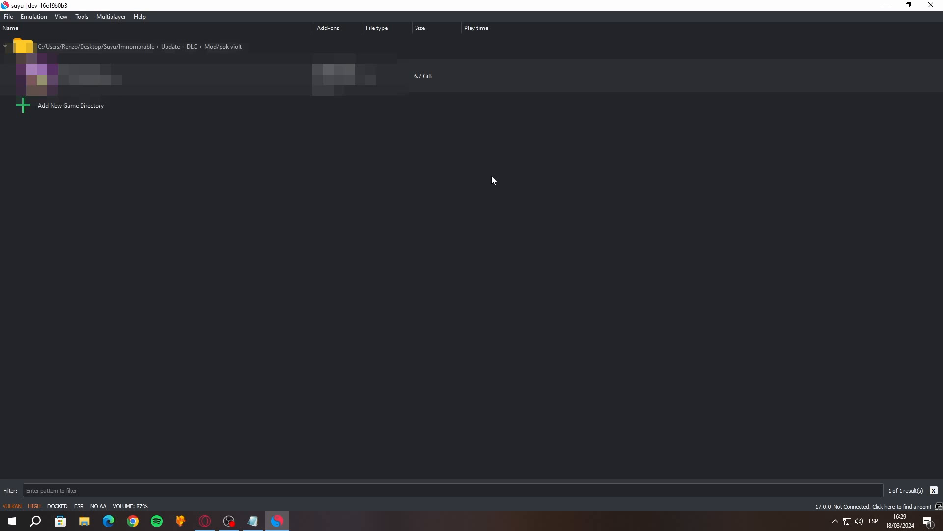
Launch the console's Home Menu from the emulator
left_click(82, 16)
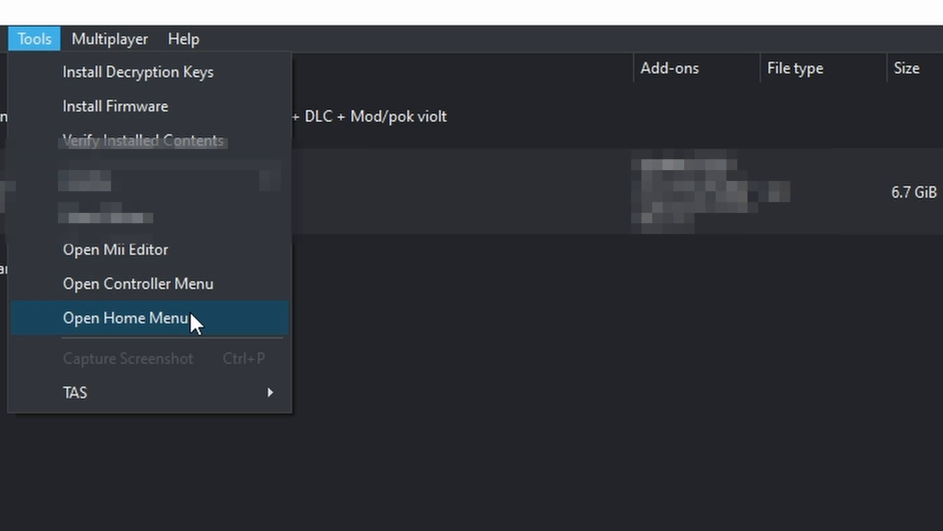
left_click(191, 317)
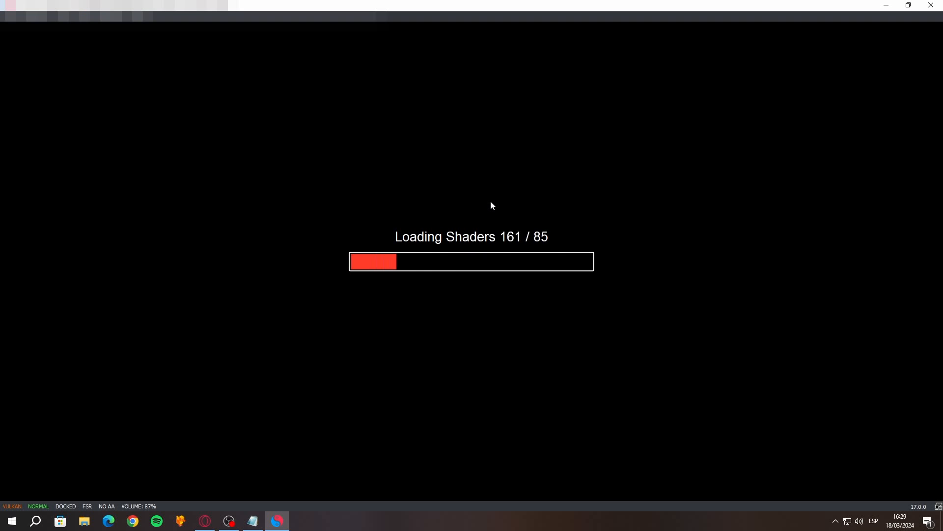